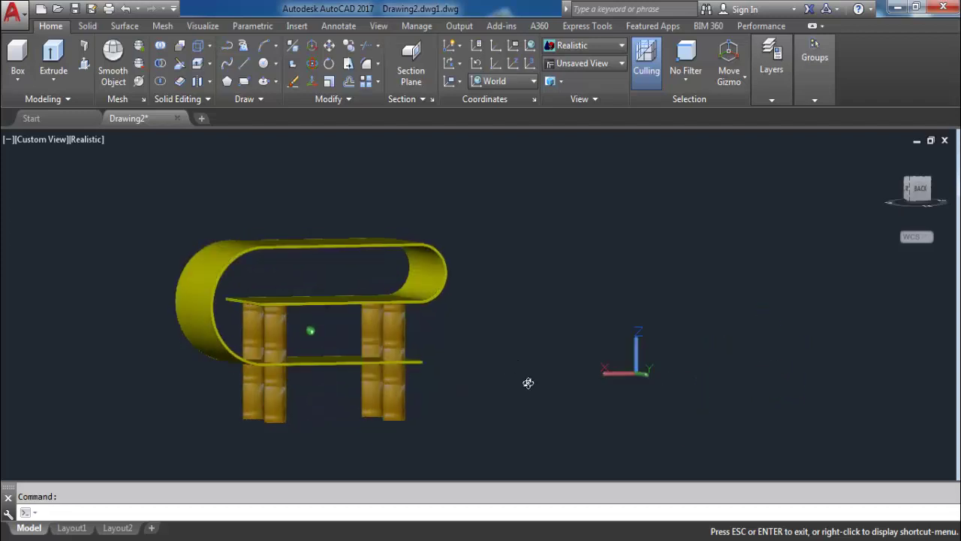
# Step: Orbit and zoom around the finished shelf to review it from front and three-quarter angles
pyautogui.press('Escape')
pyautogui.moveTo(271, 418)
pyautogui.keyDown('shift'); pyautogui.mouseDown(button='middle')
pyautogui.moveTo(330, 440)
pyautogui.moveTo(375, 435)
pyautogui.moveTo(474, 395)
pyautogui.moveTo(503, 432)
pyautogui.mouseUp(button='middle'); pyautogui.keyUp('shift')
pyautogui.scroll(2, 364, 368)
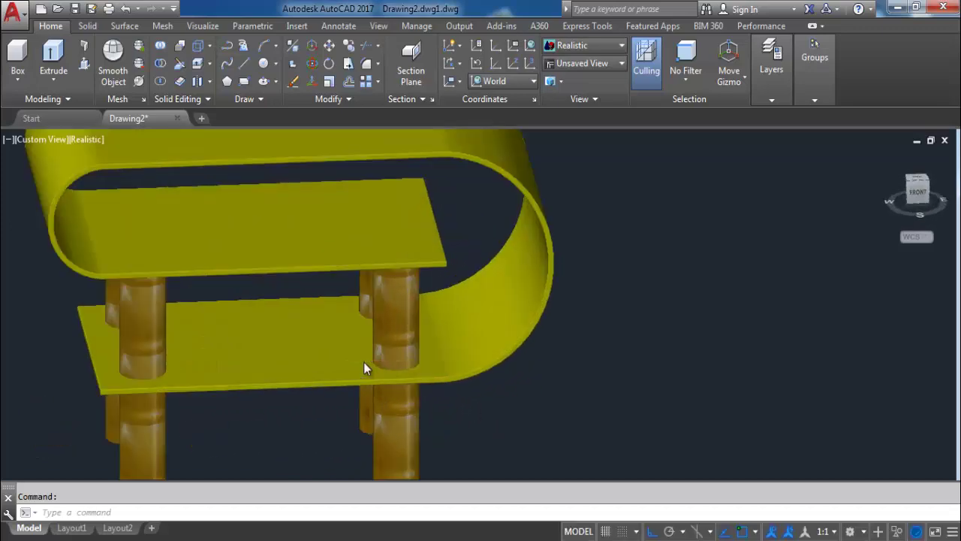
pyautogui.moveTo(392, 384)
pyautogui.keyDown('shift'); pyautogui.mouseDown(button='middle')
pyautogui.moveTo(391, 399)
pyautogui.moveTo(416, 365)
pyautogui.moveTo(450, 352)
pyautogui.moveTo(530, 358)
pyautogui.moveTo(580, 345)
pyautogui.mouseUp(button='middle'); pyautogui.keyUp('shift')
pyautogui.scroll(-3, 513, 334)
pyautogui.moveTo(485, 332)
pyautogui.keyDown('shift'); pyautogui.mouseDown(button='middle')
pyautogui.moveTo(500, 360)
pyautogui.moveTo(487, 342)
pyautogui.mouseUp(button='middle'); pyautogui.keyUp('shift')
pyautogui.scroll(3, 486, 342)
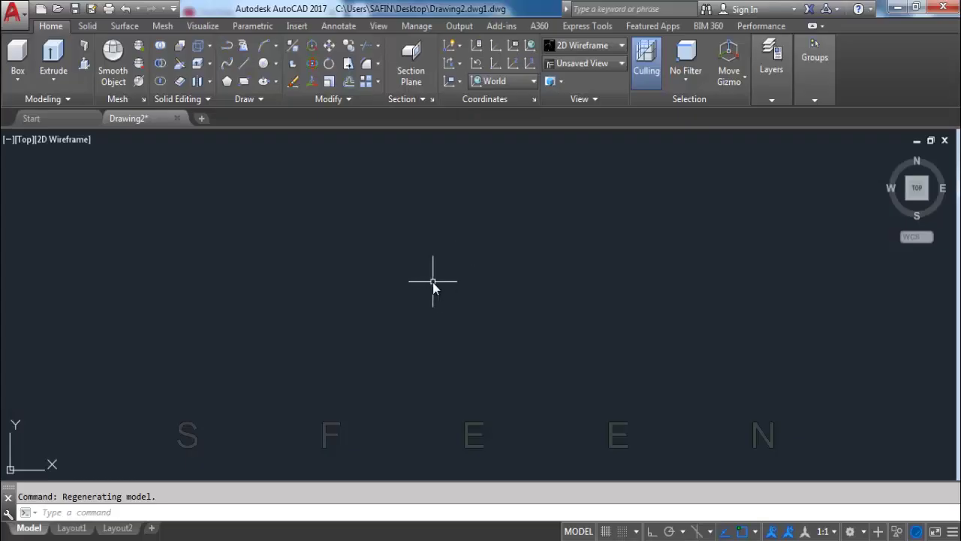
# Step: Draw a 60-unit horizontal line with Ortho turned on
pyautogui.write('L')
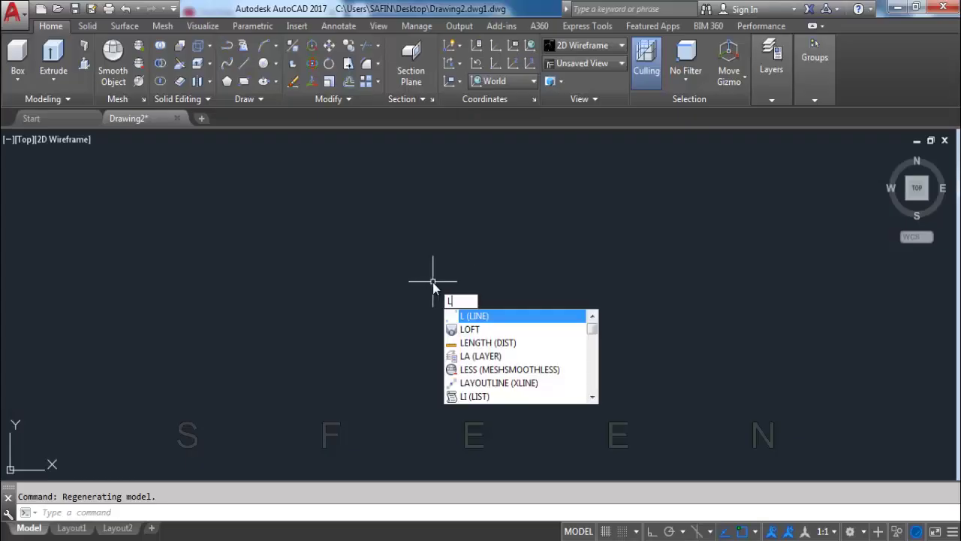
pyautogui.press('Return')
pyautogui.click(353, 272)
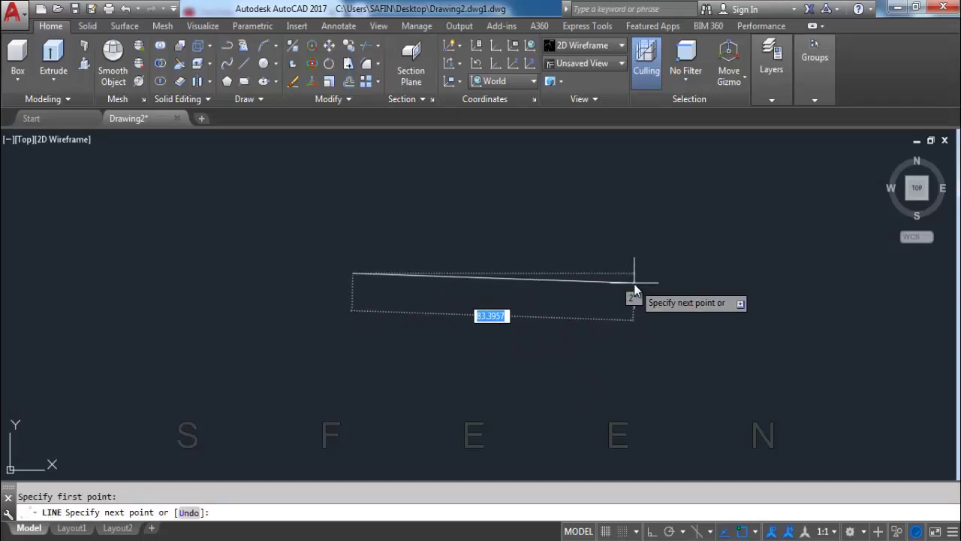
pyautogui.press('F8')
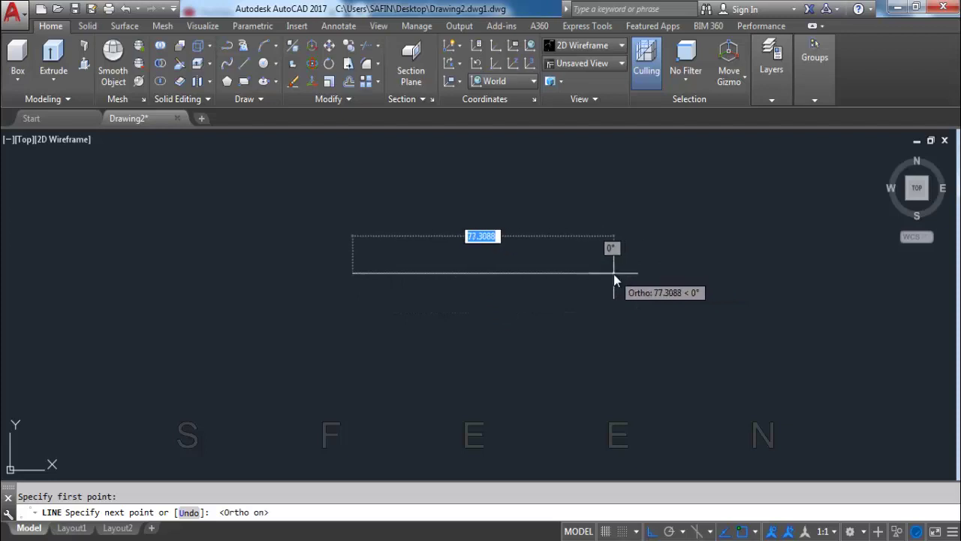
pyautogui.write('60')
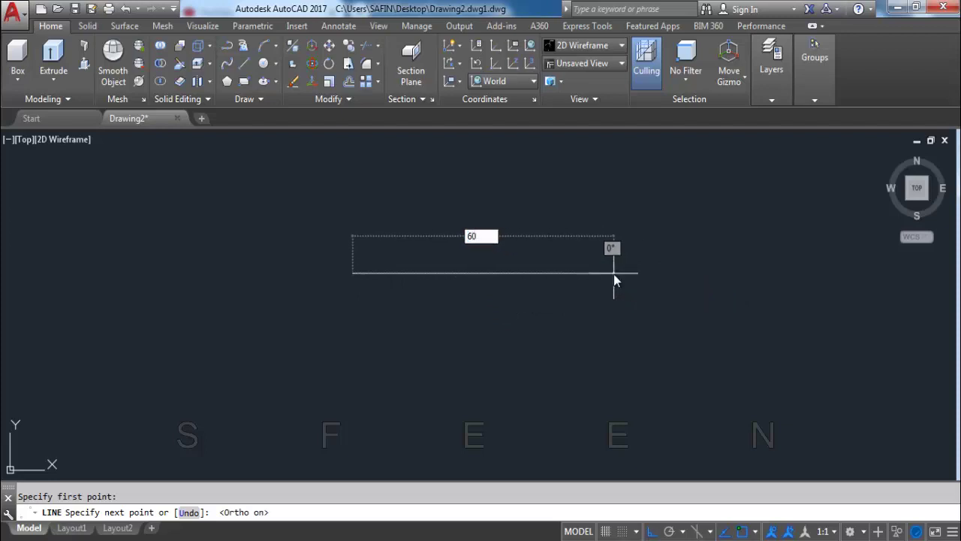
pyautogui.press('Return')
pyautogui.press('Return')
# Step: Offset the line 20 units to create a parallel copy above it
pyautogui.scroll(2, 541, 360)
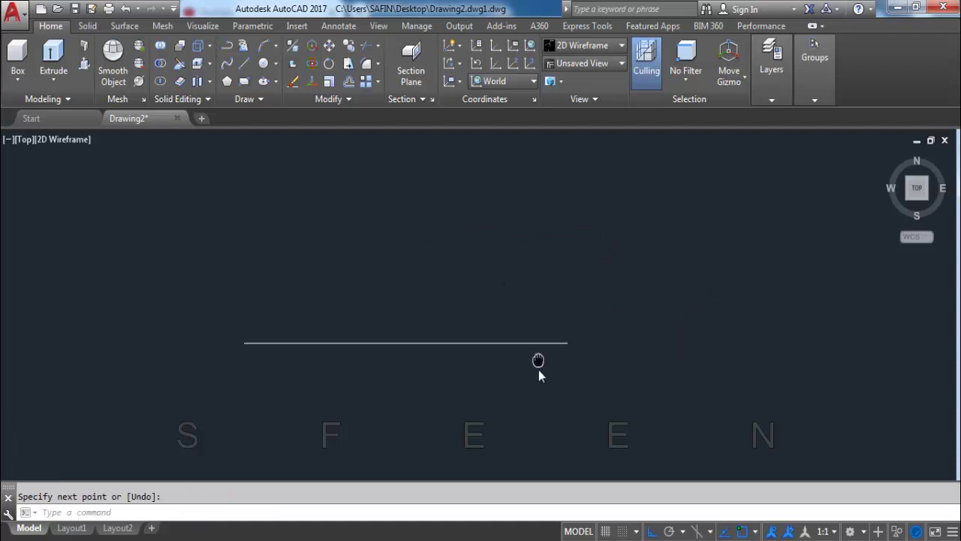
pyautogui.click(568, 391)
pyautogui.click(550, 339)
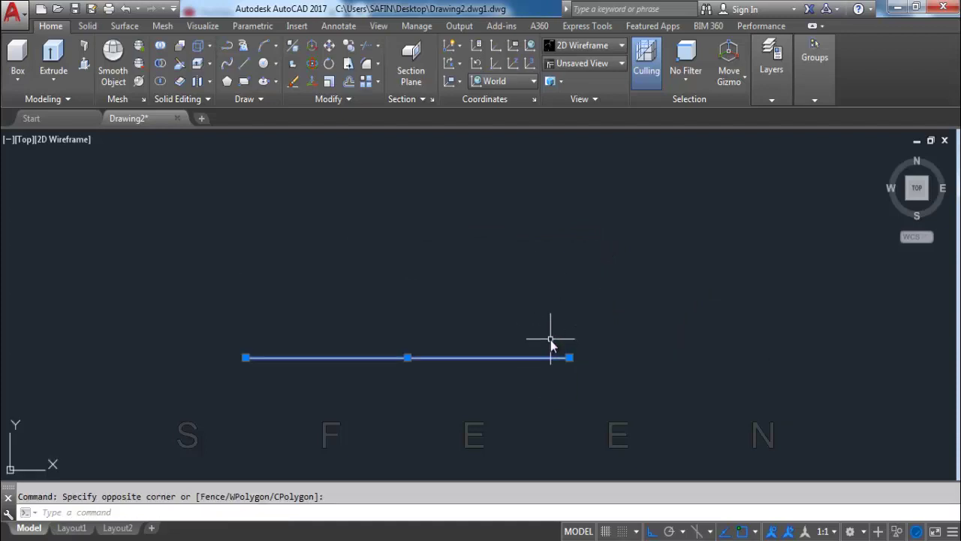
pyautogui.write('O')
pyautogui.press('Return')
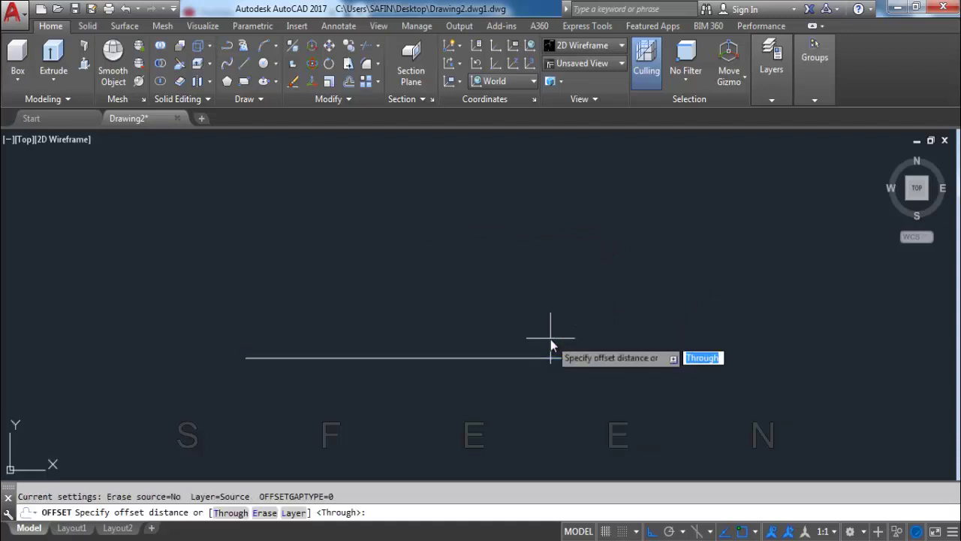
pyautogui.write('20')
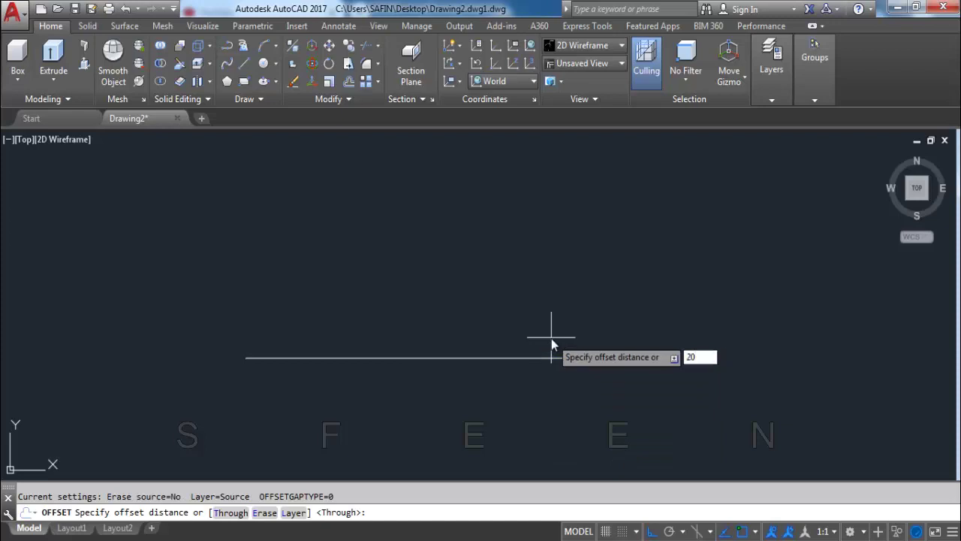
pyautogui.press('Return')
pyautogui.click(551, 358)
pyautogui.click(578, 244)
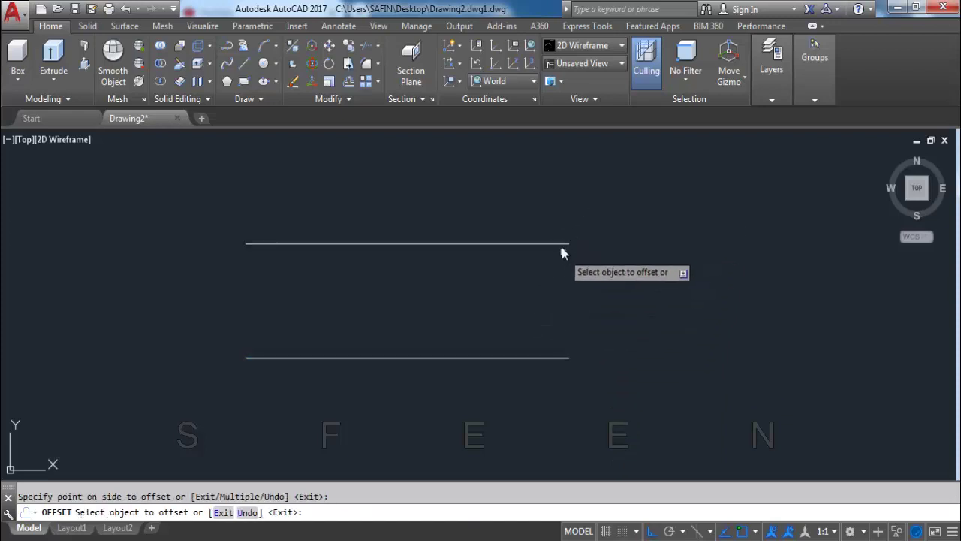
# Step: Add two more 20-unit offset copies, one below and one above, for four lines
pyautogui.click(561, 244)
pyautogui.scroll(-2, 565, 342)
pyautogui.click(571, 353)
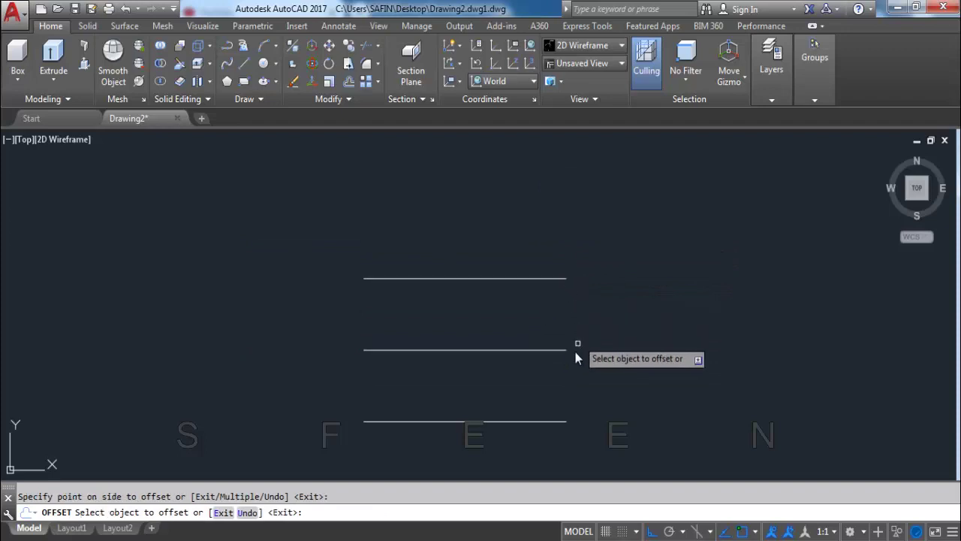
pyautogui.click(560, 279)
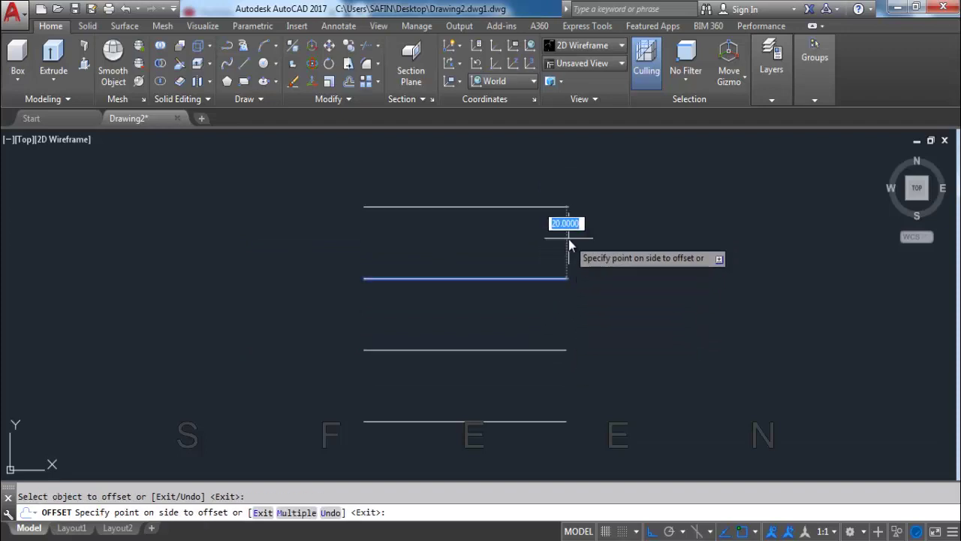
pyautogui.click(571, 238)
pyautogui.moveTo(616, 253)
pyautogui.mouseDown(button='middle')
pyautogui.moveTo(594, 298)
pyautogui.moveTo(579, 265)
pyautogui.mouseUp(button='middle')
pyautogui.scroll(-1, 582, 276)
pyautogui.press('Escape')
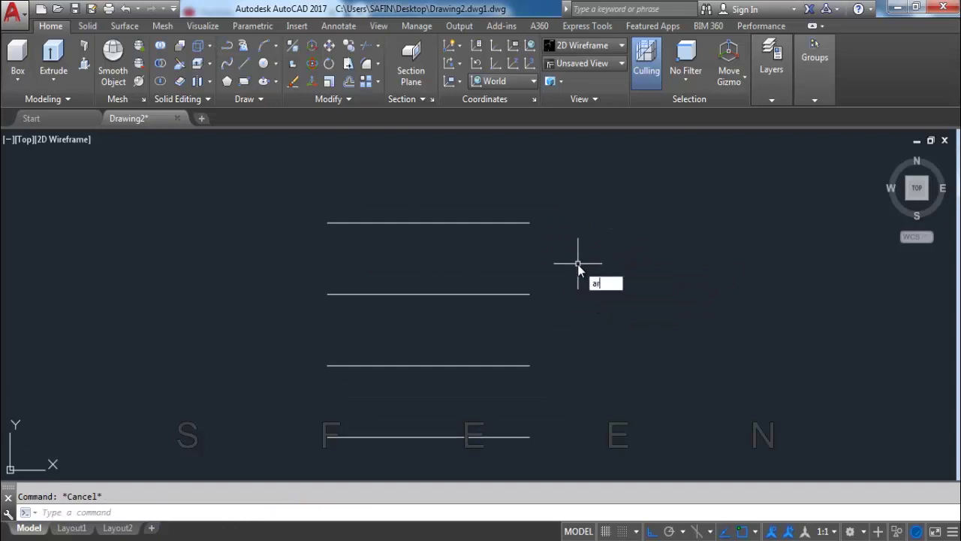
# Step: Draw a three-point arc joining the left ends of the top two lines, then flatten its bulge
pyautogui.write('c')
pyautogui.press('Return')
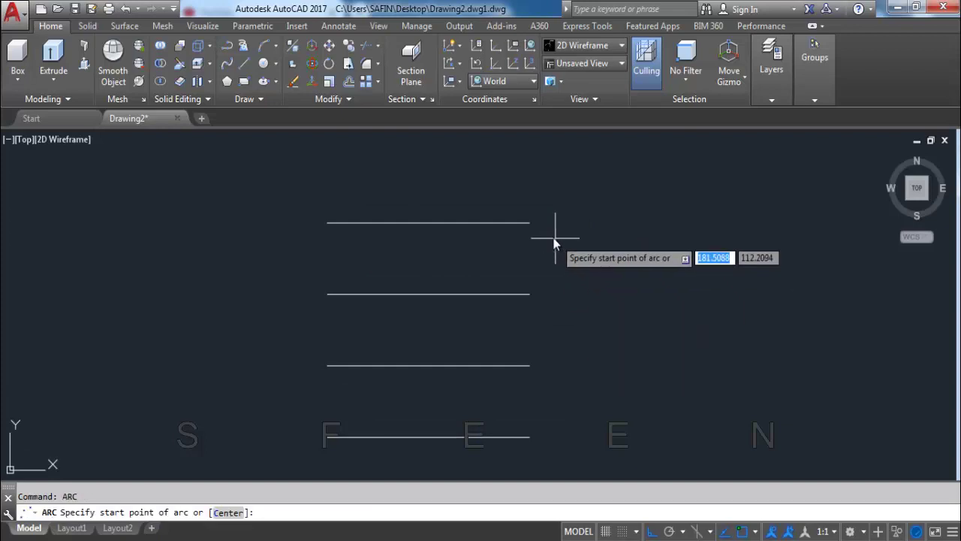
pyautogui.click(328, 222)
pyautogui.click(268, 258)
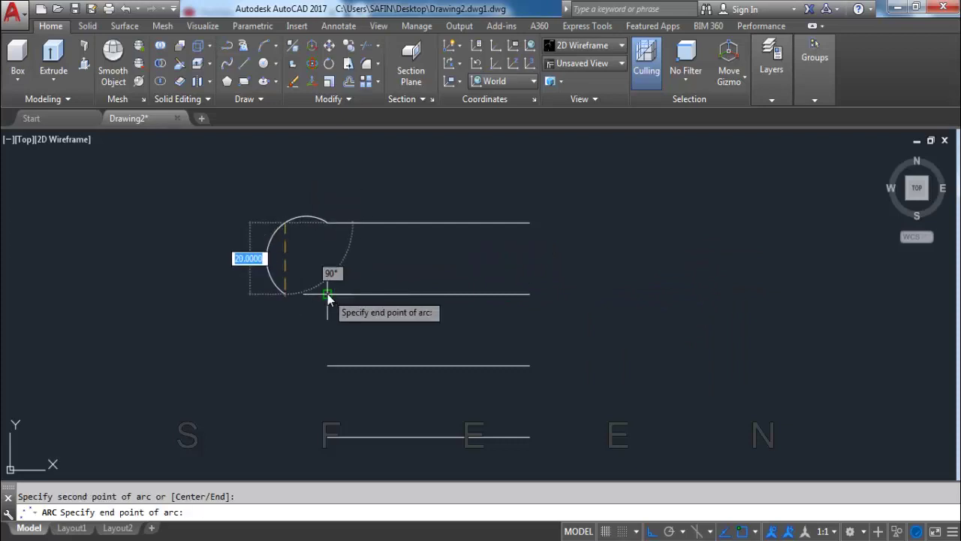
pyautogui.click(327, 293)
pyautogui.click(298, 295)
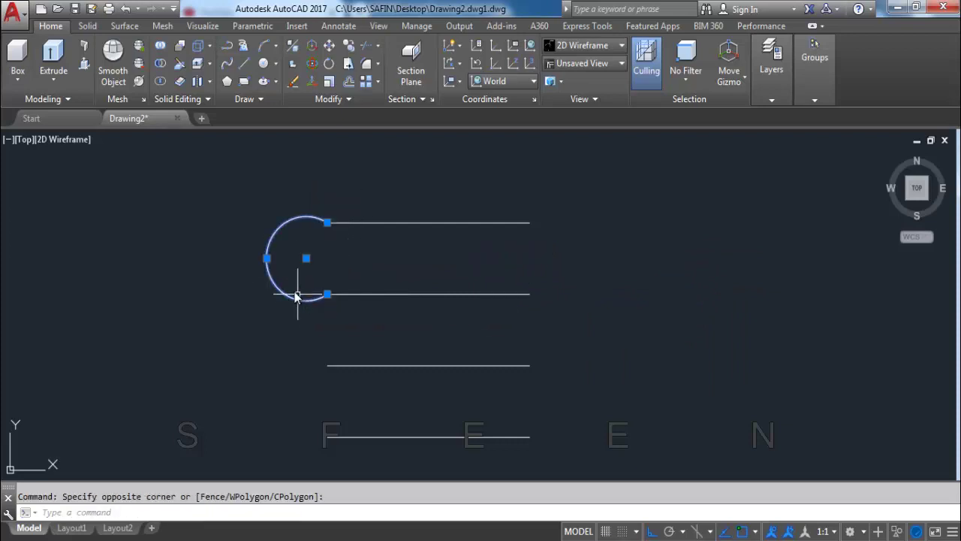
pyautogui.click(267, 258)
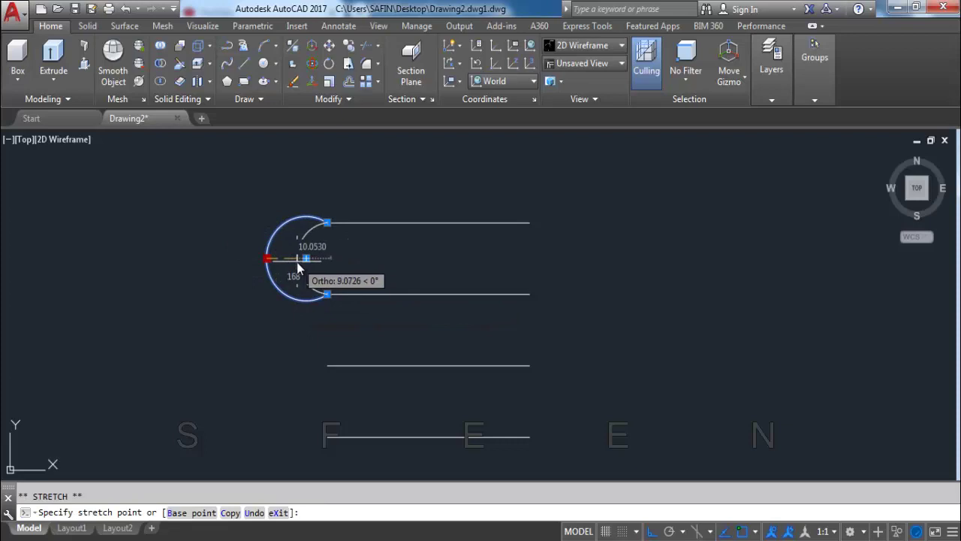
pyautogui.click(305, 258)
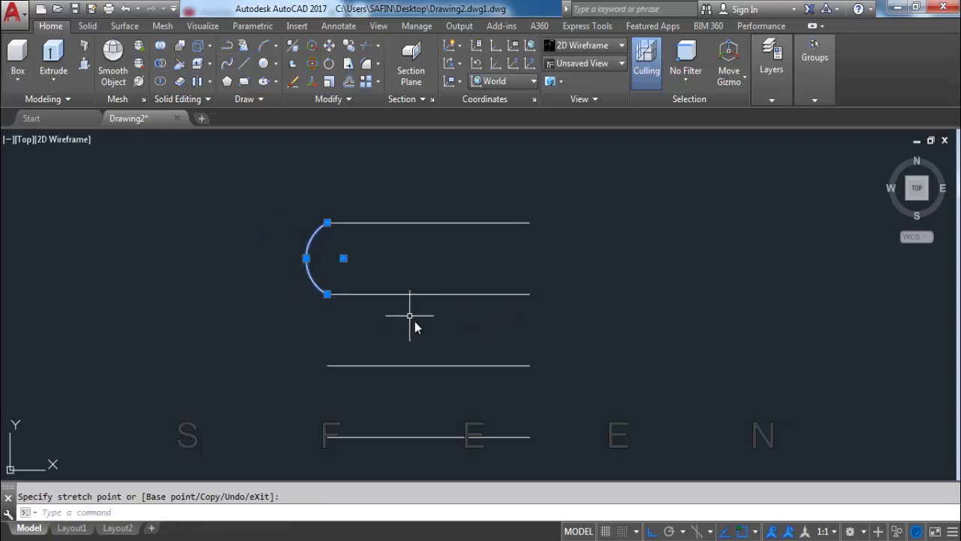
pyautogui.press('Escape')
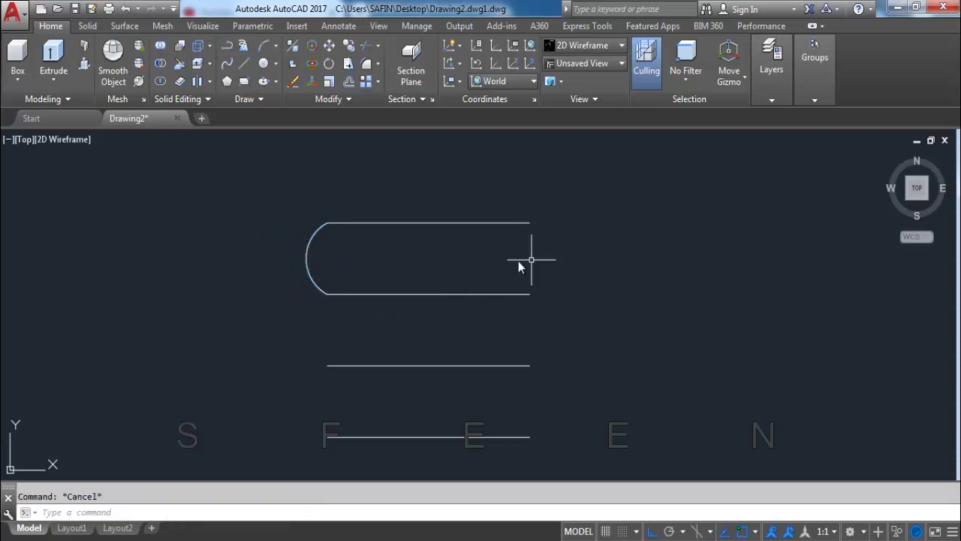
# Step: Zoom in and reshape the left arc's bulge again using its midpoint grip
pyautogui.scroll(5, 319, 259)
pyautogui.scroll(-3, 326, 266)
pyautogui.moveTo(326, 266); pyautogui.dragTo(375, 193, button='middle')
pyautogui.click(338, 242)
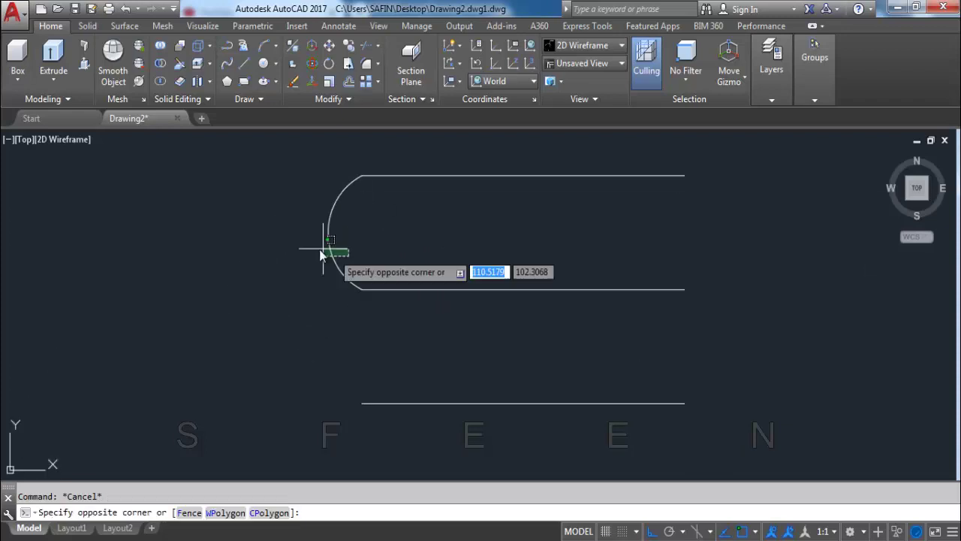
pyautogui.click(316, 229)
pyautogui.click(326, 230)
pyautogui.click(313, 234)
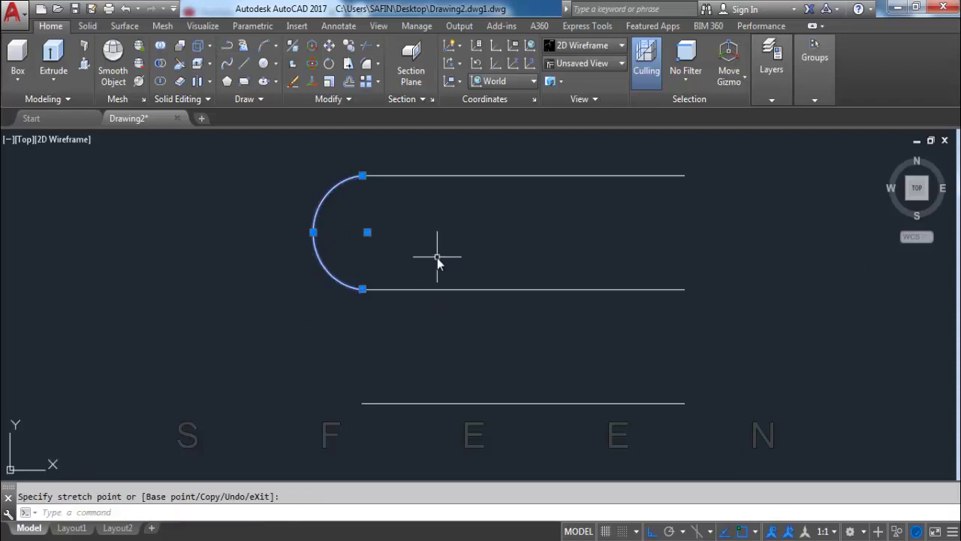
pyautogui.press('Escape')
pyautogui.scroll(-2, 458, 272)
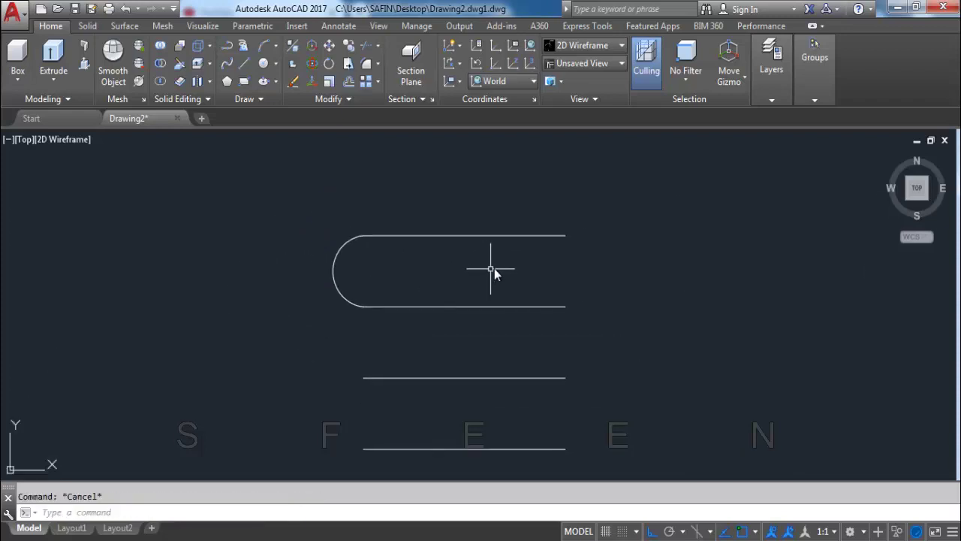
# Step: Begin an arc at the top line's right end, then cancel it
pyautogui.write('a')
pyautogui.press('Return')
pyautogui.click(565, 235)
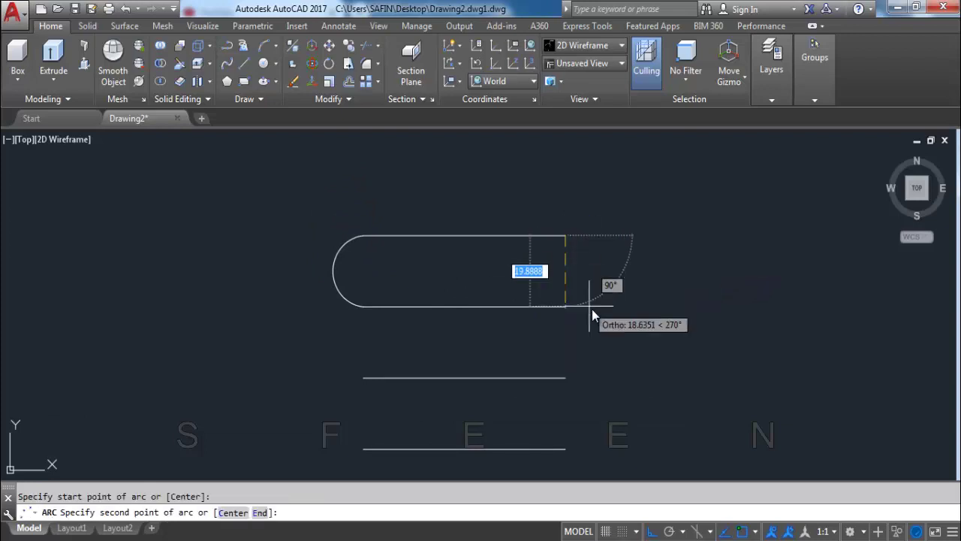
pyautogui.click(574, 304)
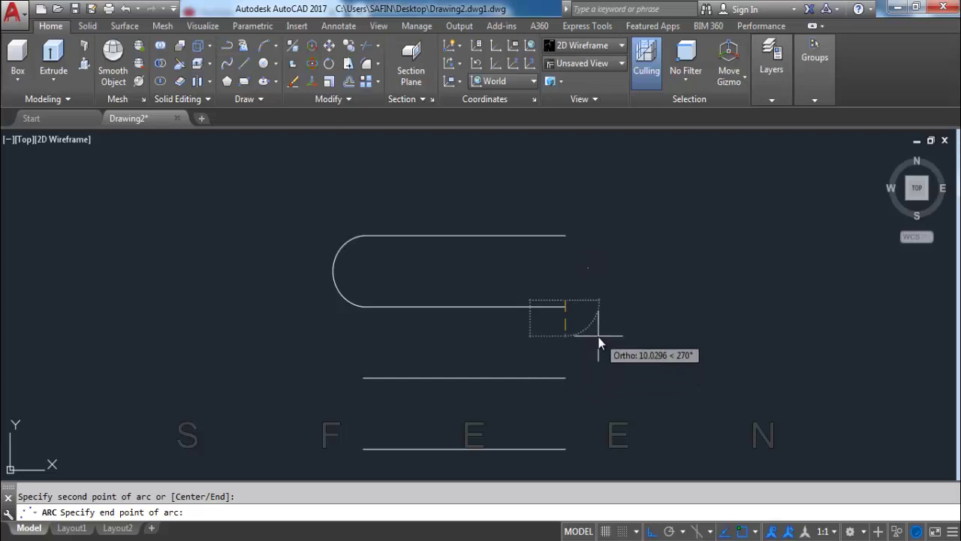
pyautogui.press('Escape')
# Step: Draw a three-point ARC joining the right ends of the upper and lower lines
pyautogui.write('A')
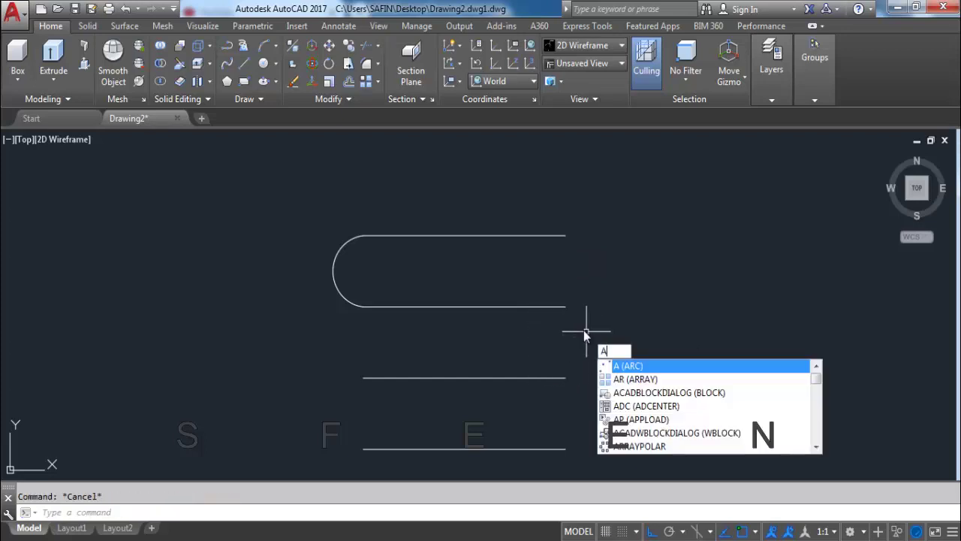
pyautogui.write('RC')
pyautogui.press('Return')
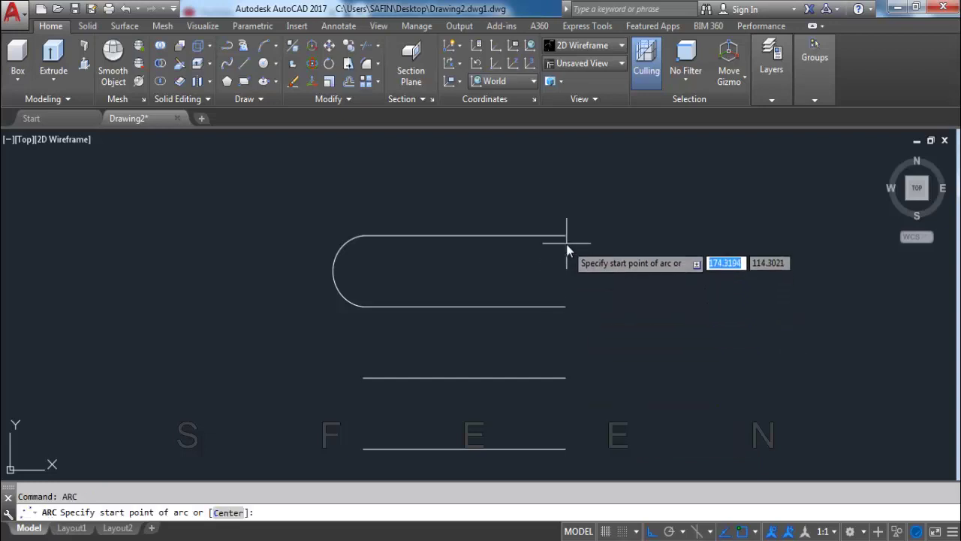
pyautogui.click(565, 235)
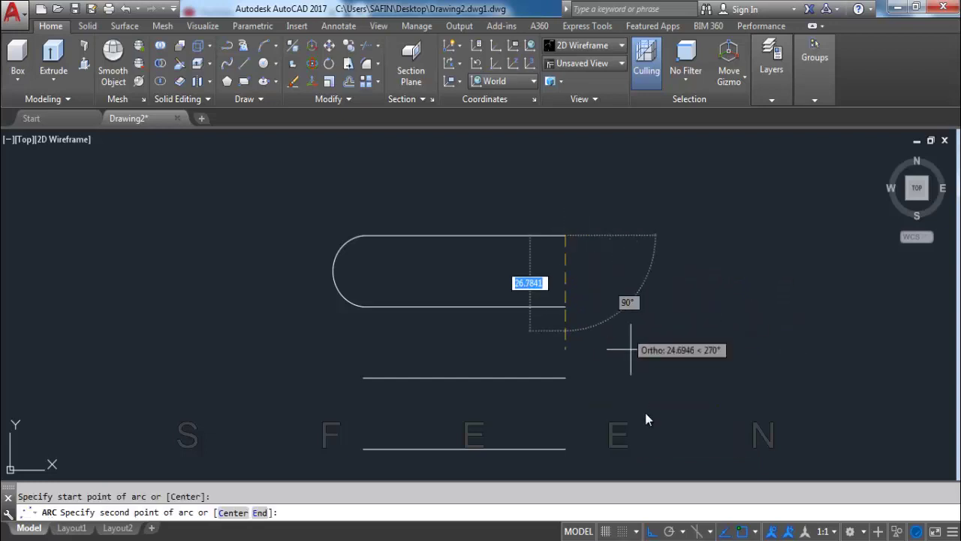
pyautogui.click(650, 531)
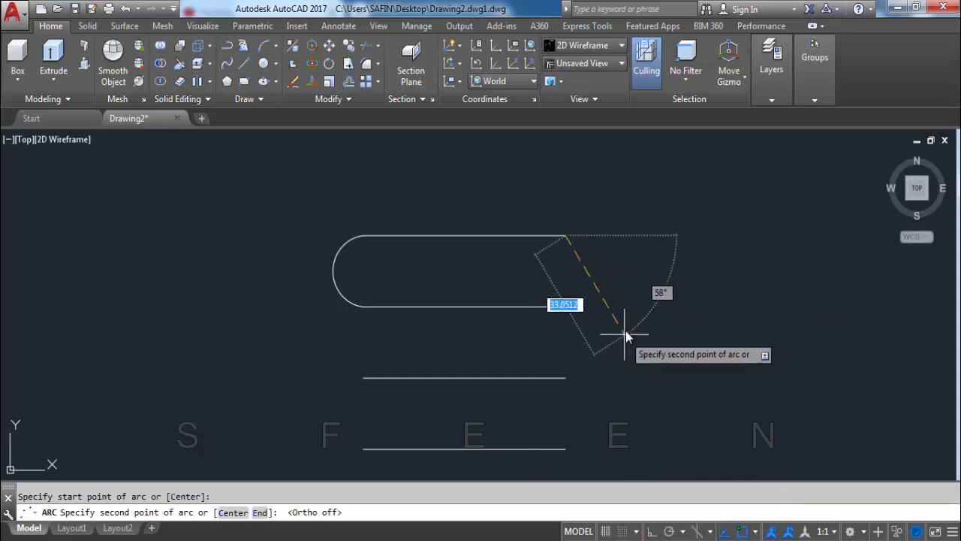
pyautogui.click(627, 307)
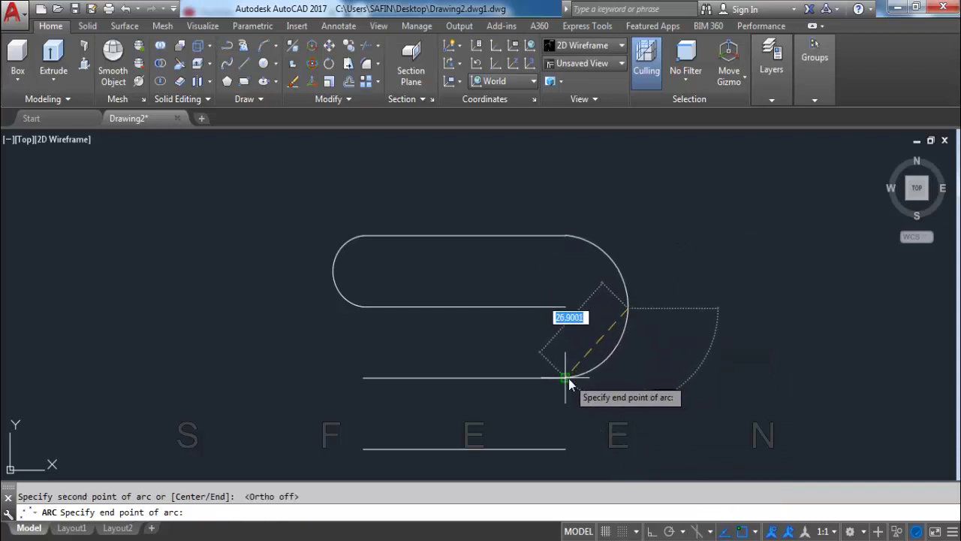
pyautogui.click(567, 378)
pyautogui.scroll(8, 571, 384)
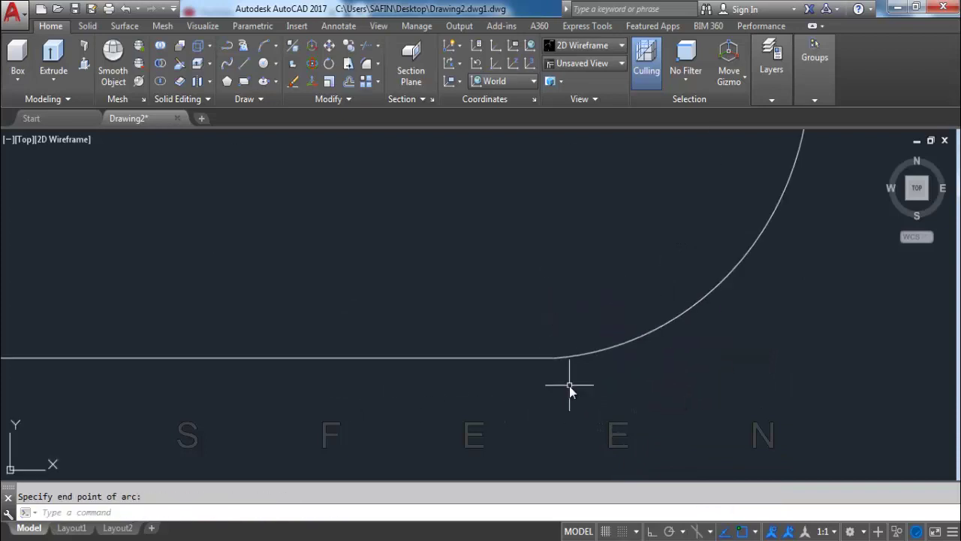
pyautogui.scroll(2, 576, 387)
pyautogui.scroll(-12, 674, 405)
pyautogui.moveTo(674, 405); pyautogui.dragTo(650, 360, button='middle')
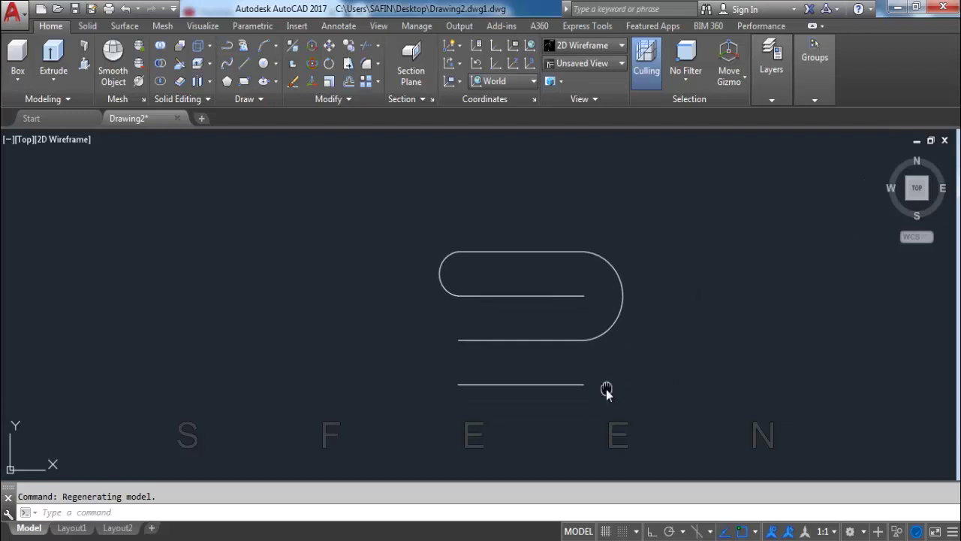
pyautogui.press('Escape')
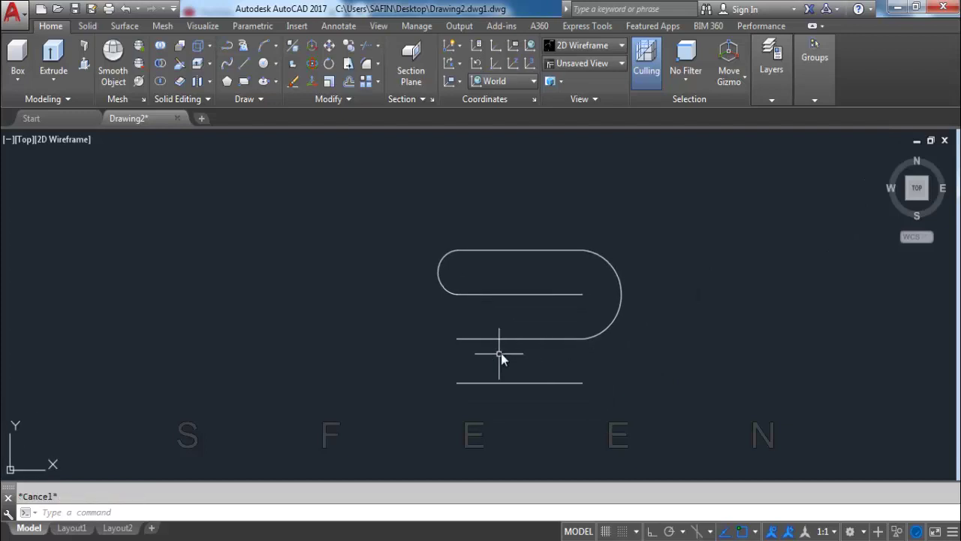
# Step: Join the paperclip outline's lines and arcs into one polyline
pyautogui.click(643, 357)
pyautogui.click(368, 201)
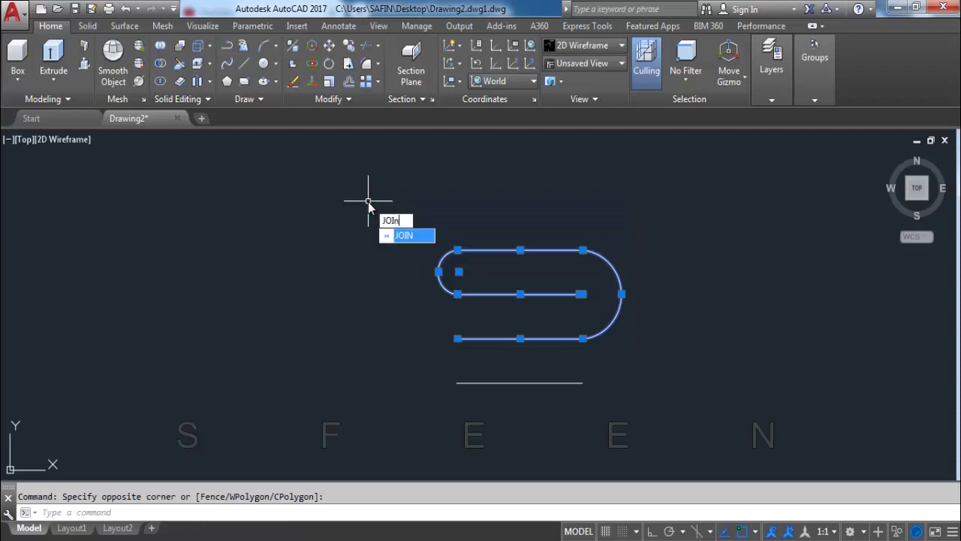
pyautogui.press('Return')
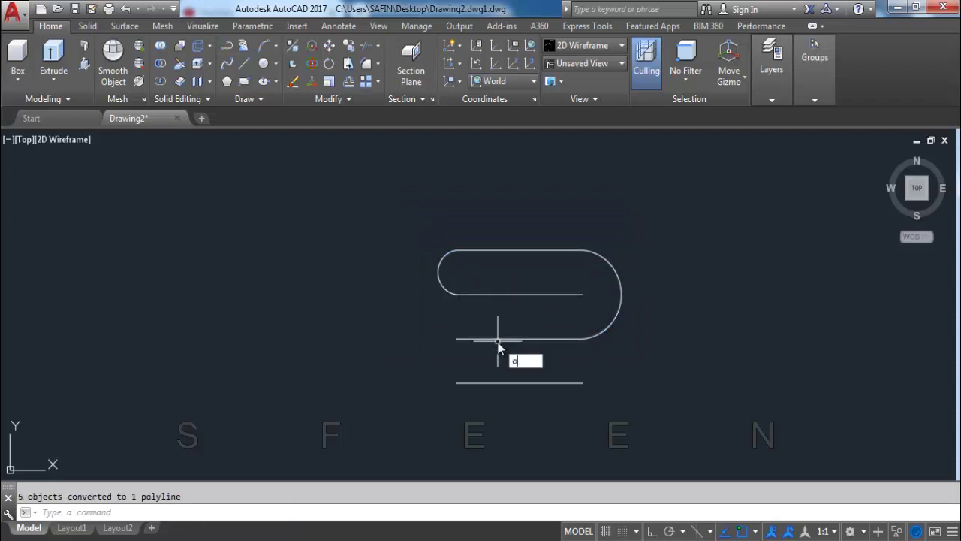
# Step: Offset the outline polyline by 1 unit to form a parallel copy
pyautogui.press('Return')
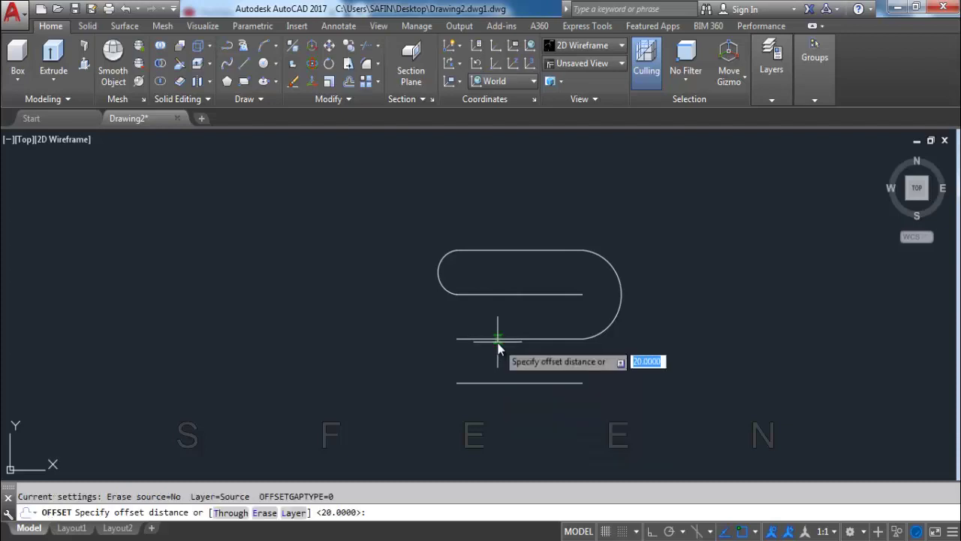
pyautogui.press('Return')
pyautogui.click(499, 342)
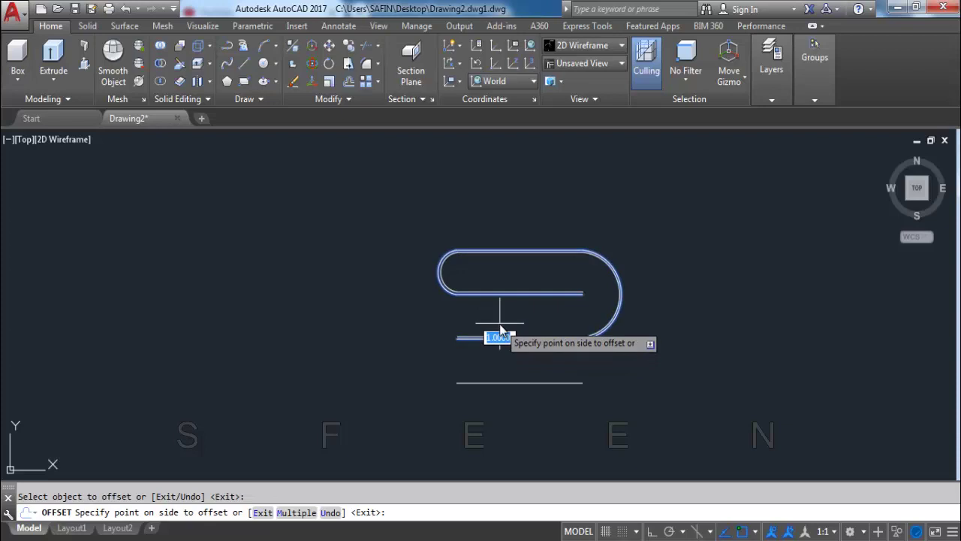
pyautogui.click(455, 341)
pyautogui.scroll(3, 454, 341)
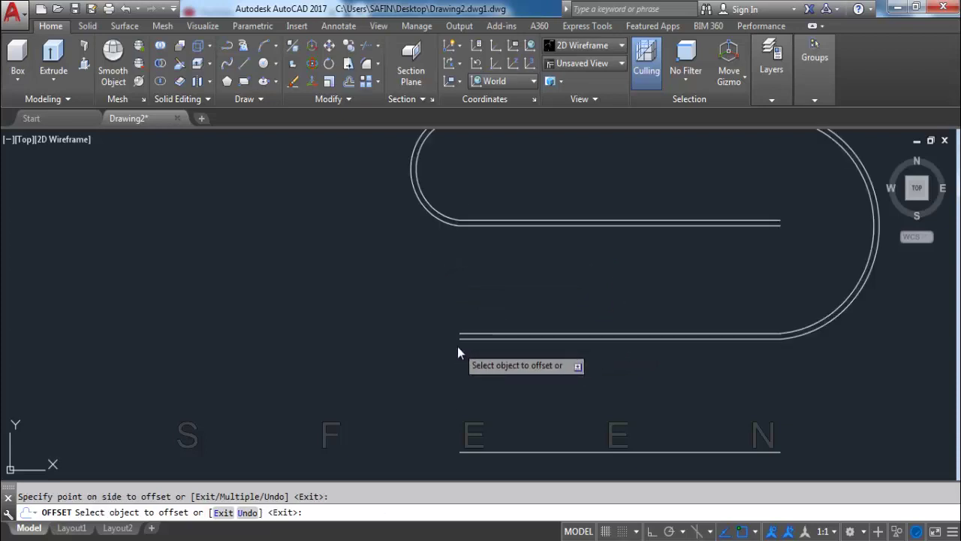
pyautogui.press('Escape')
pyautogui.write('l')
pyautogui.press('Return')
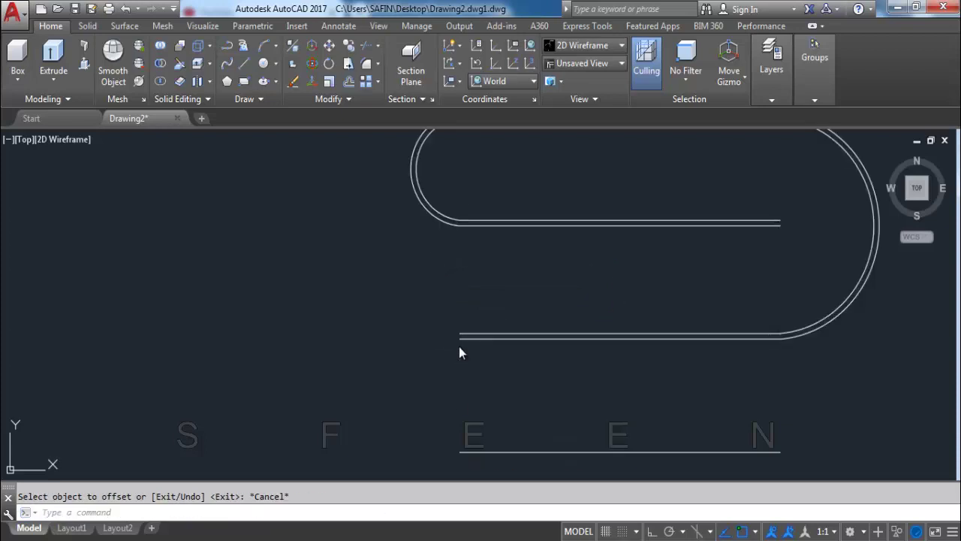
pyautogui.scroll(8, 458, 346)
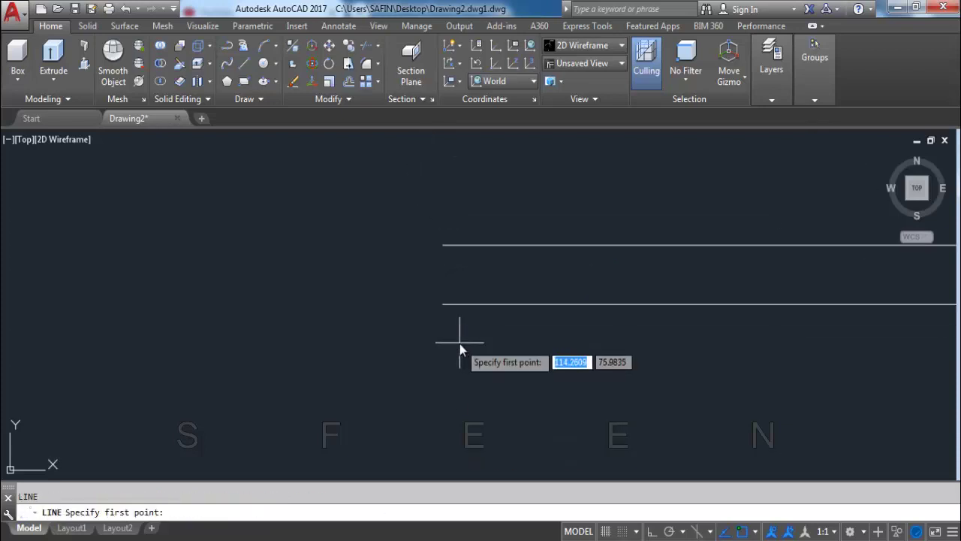
# Step: Draw short lines capping the left and right open ends of the double band
pyautogui.click(444, 305)
pyautogui.click(443, 245)
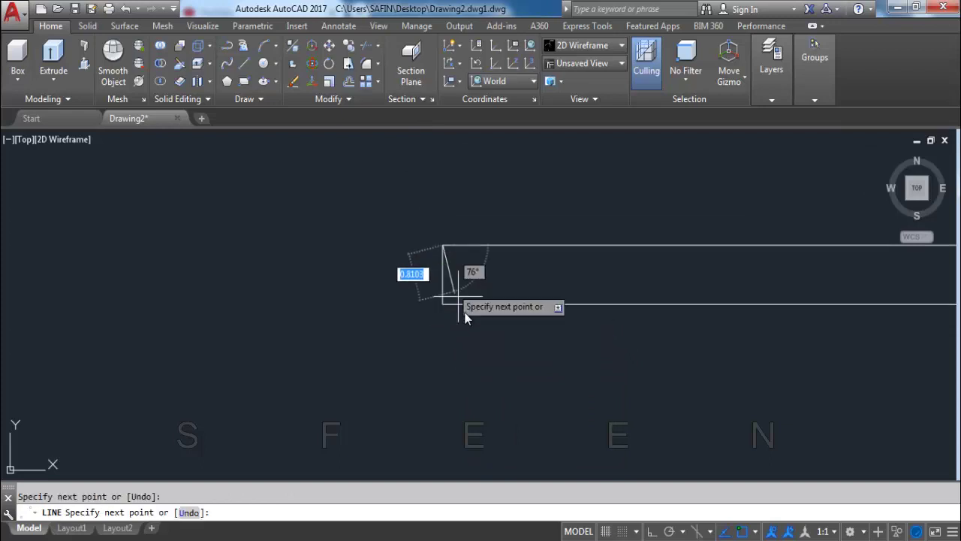
pyautogui.press('Return')
pyautogui.scroll(-5, 745, 308)
pyautogui.scroll(5, 780, 281)
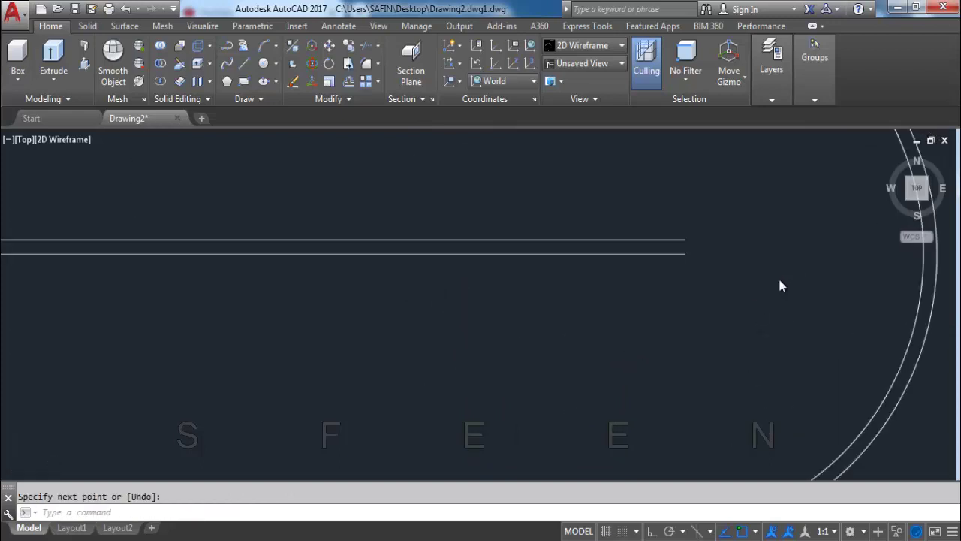
pyautogui.scroll(1, 778, 276)
pyautogui.press('Return')
pyautogui.click(629, 240)
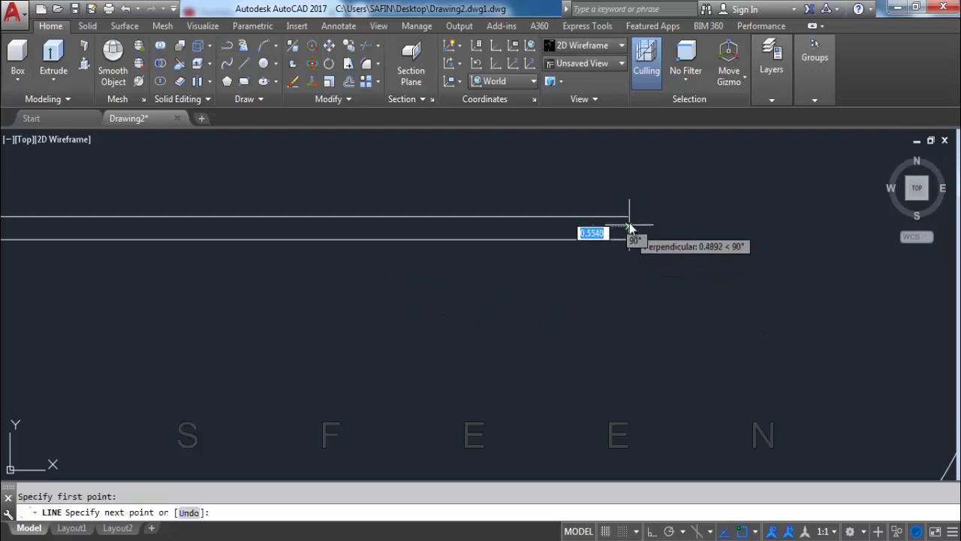
pyautogui.click(631, 223)
pyautogui.press('Return')
pyautogui.scroll(-3, 641, 280)
pyautogui.scroll(-2, 623, 278)
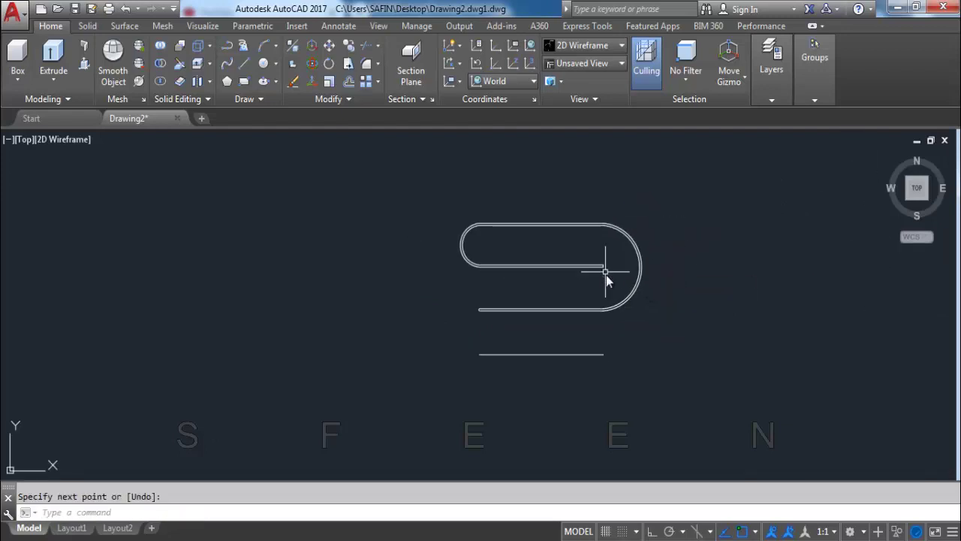
# Step: Window-select all seven band segments and JOIN them into one polyline
pyautogui.click(681, 336)
pyautogui.click(422, 185)
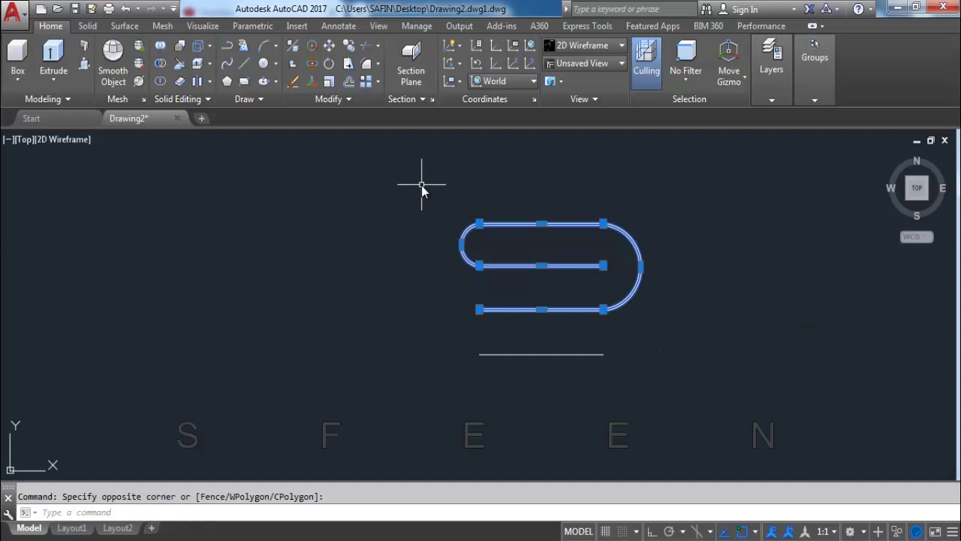
pyautogui.write('joi')
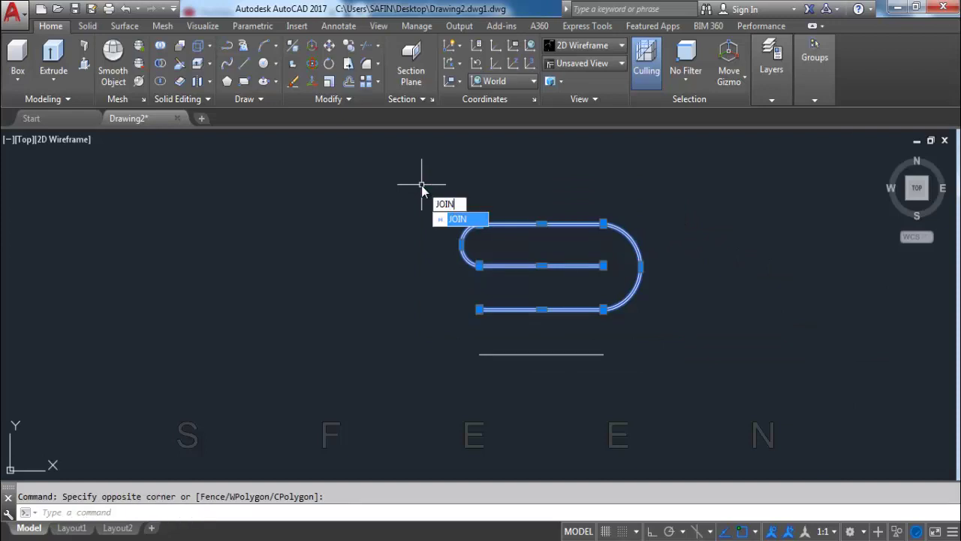
pyautogui.press('Return')
pyautogui.scroll(2, 515, 275)
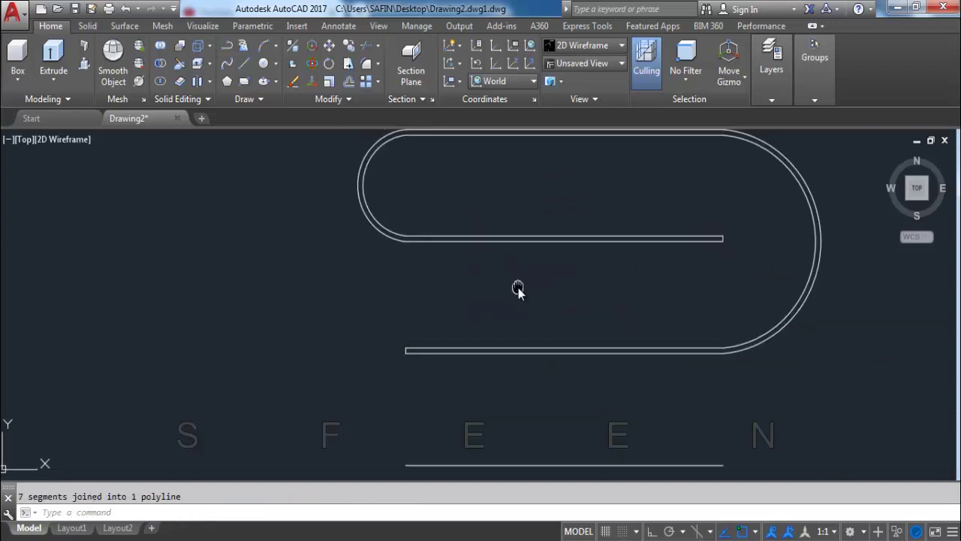
pyautogui.scroll(-1, 518, 296)
pyautogui.moveTo(519, 297); pyautogui.dragTo(485, 293, button='middle')
pyautogui.press('Escape')
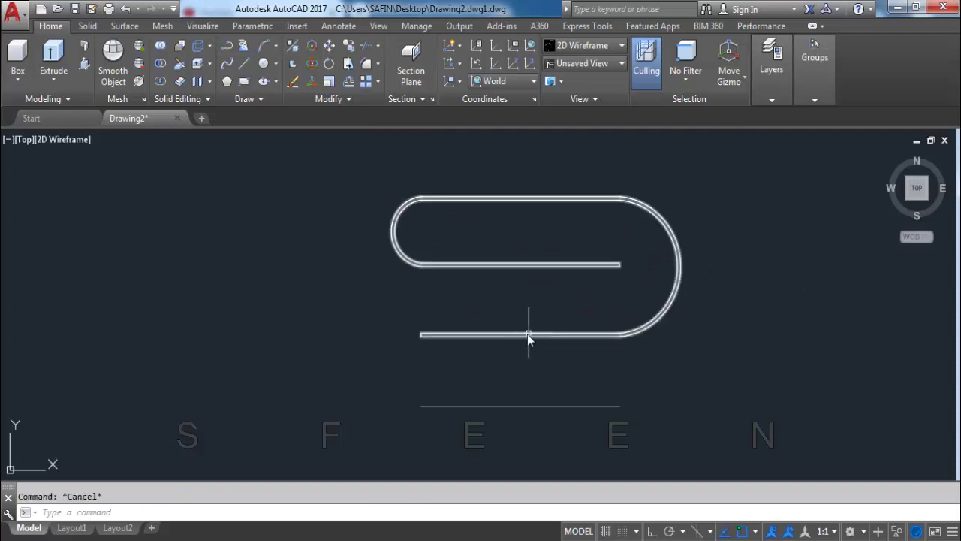
pyautogui.scroll(-2, 485, 300)
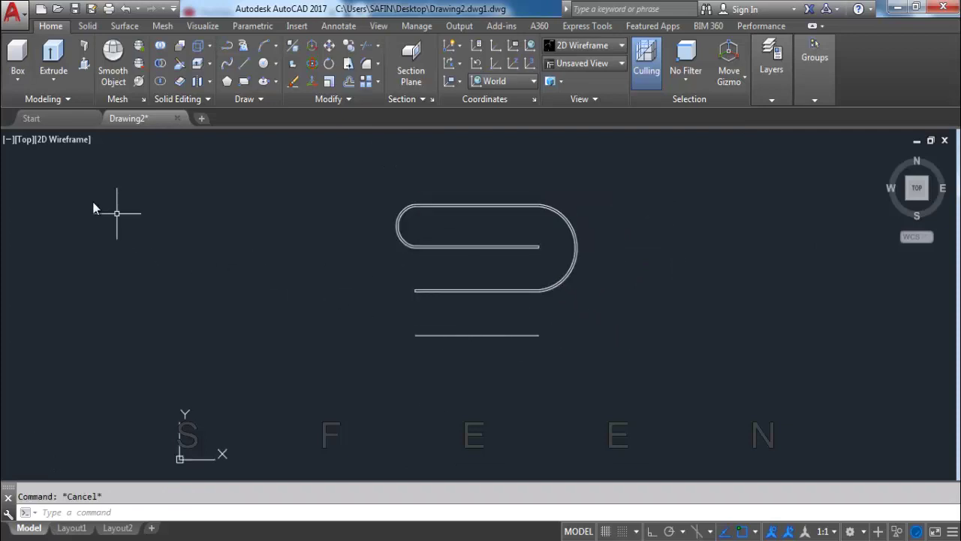
# Step: Switch to SE Isometric and press-pull the band's enclosed area up 40 units
pyautogui.click(24, 140)
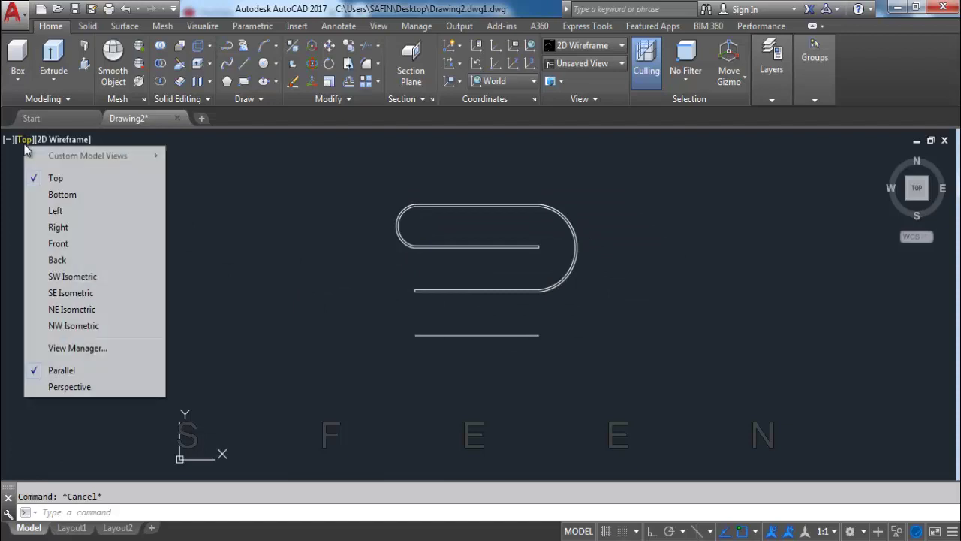
pyautogui.click(81, 293)
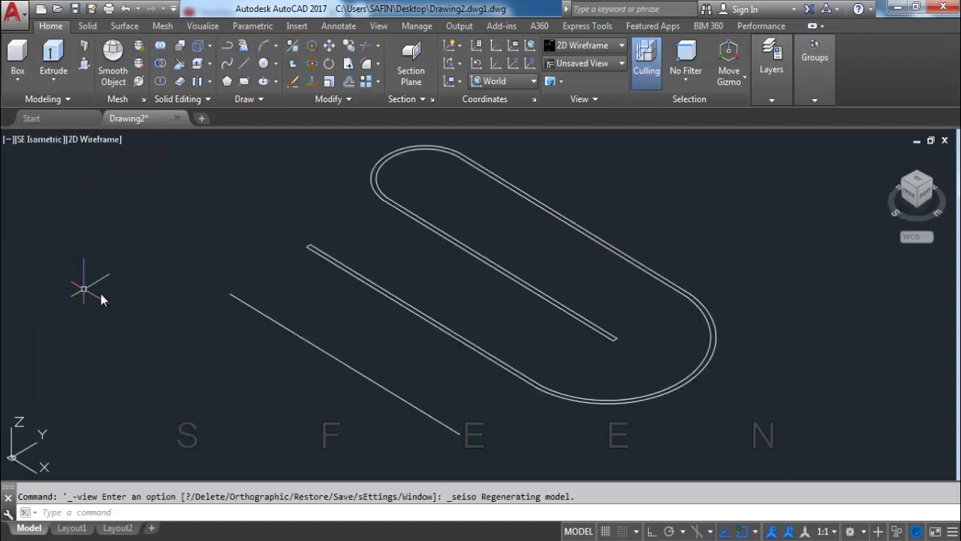
pyautogui.click(87, 68)
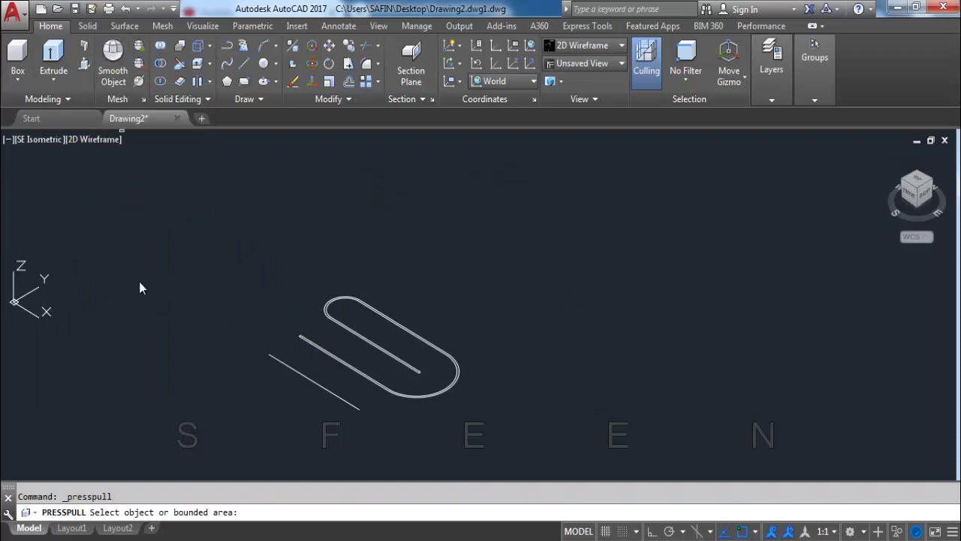
pyautogui.click(393, 395)
pyautogui.write('40')
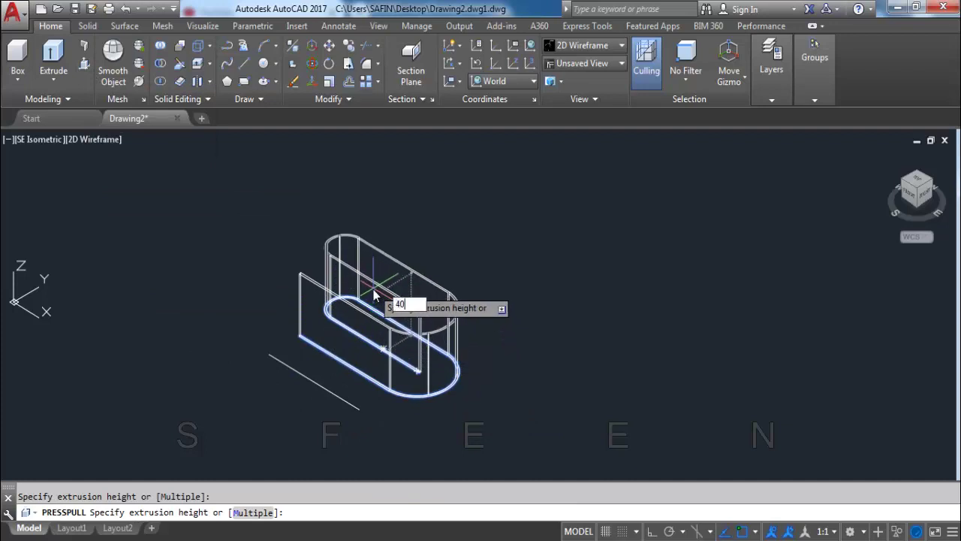
pyautogui.press('Return')
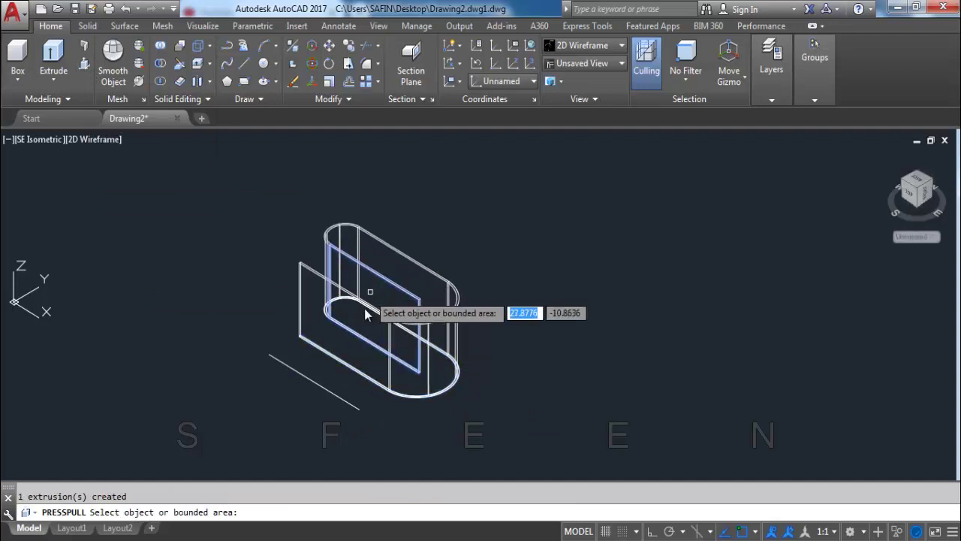
pyautogui.press('Return')
pyautogui.scroll(-2, 545, 395)
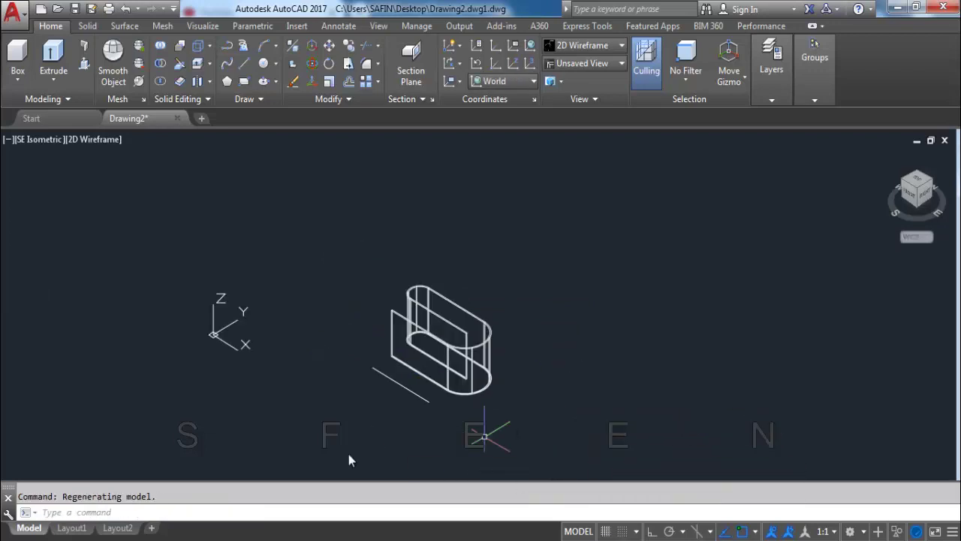
# Step: Switch to Front view and draw a rectangle between the band's inner top-left and lower-right corners
pyautogui.click(47, 145)
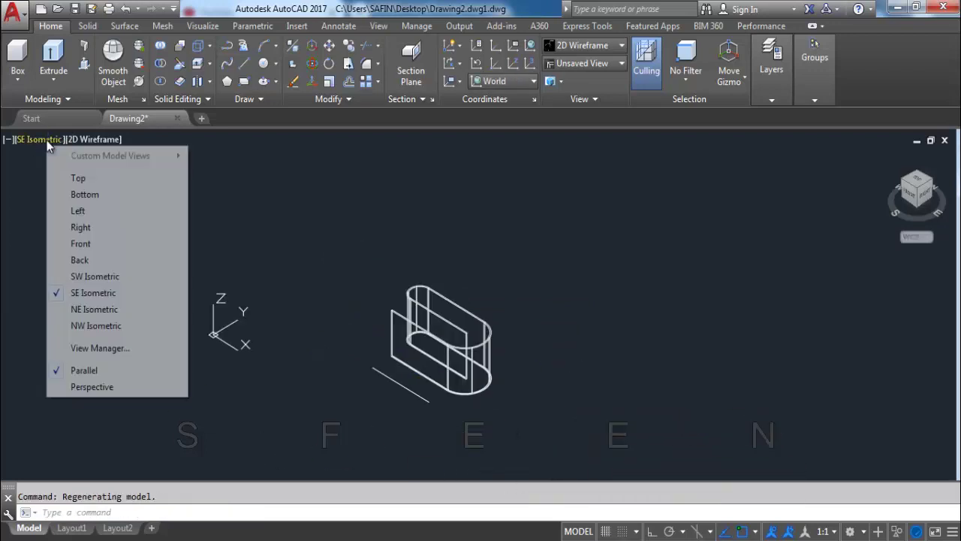
pyautogui.click(81, 245)
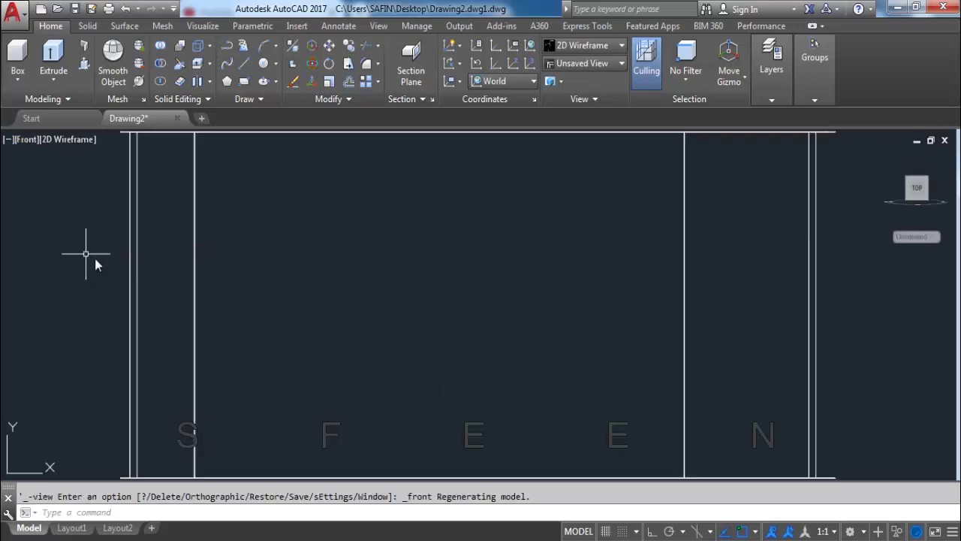
pyautogui.scroll(-3, 200, 287)
pyautogui.scroll(2, 198, 258)
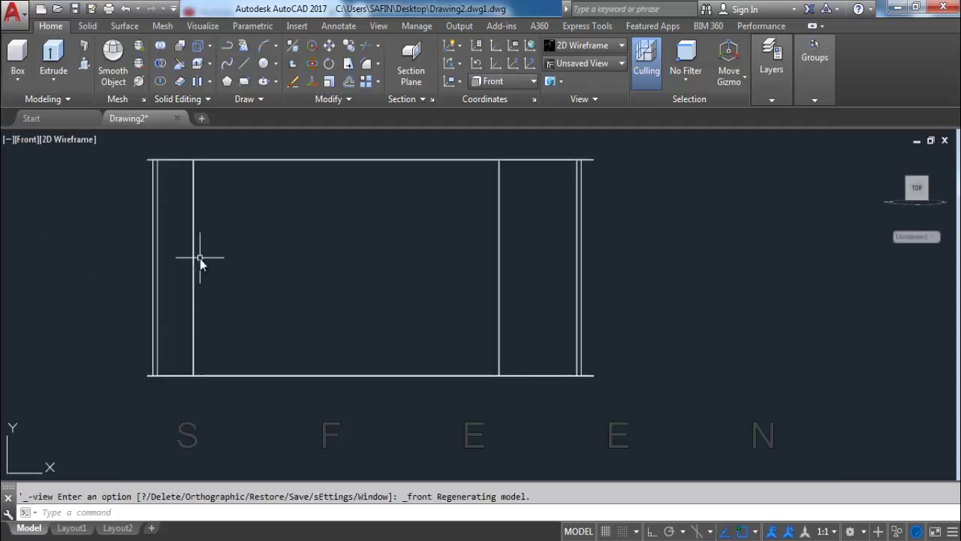
pyautogui.write('REC')
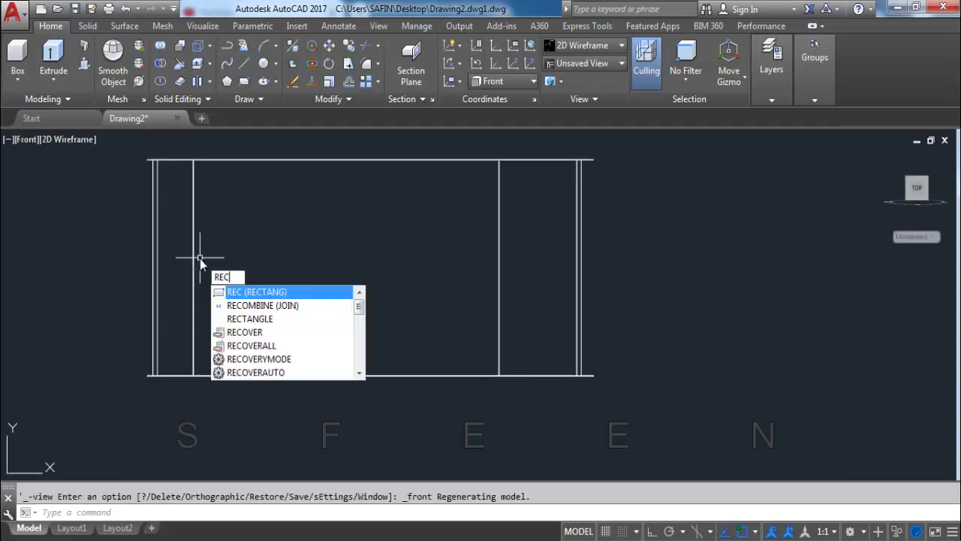
pyautogui.press('Return')
pyautogui.click(196, 159)
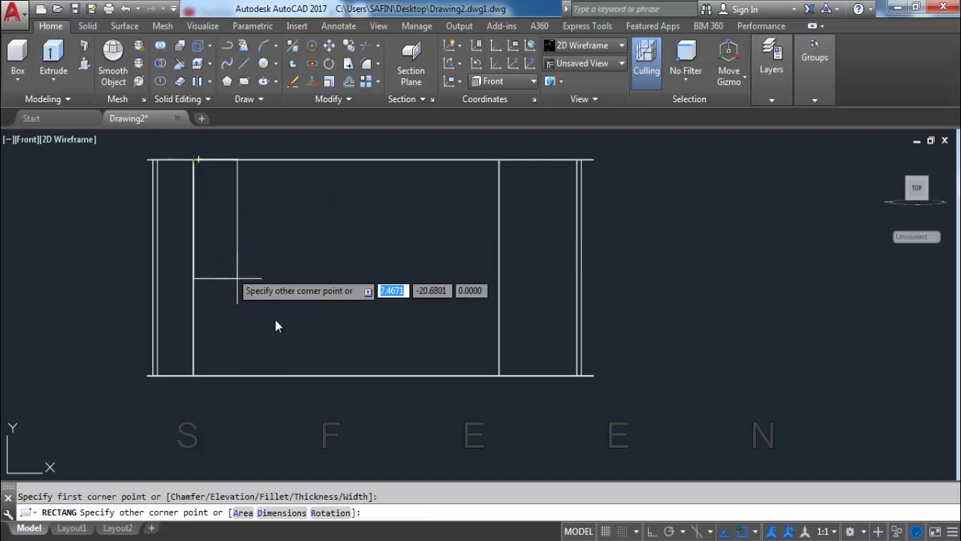
pyautogui.click(500, 376)
pyautogui.press('Escape')
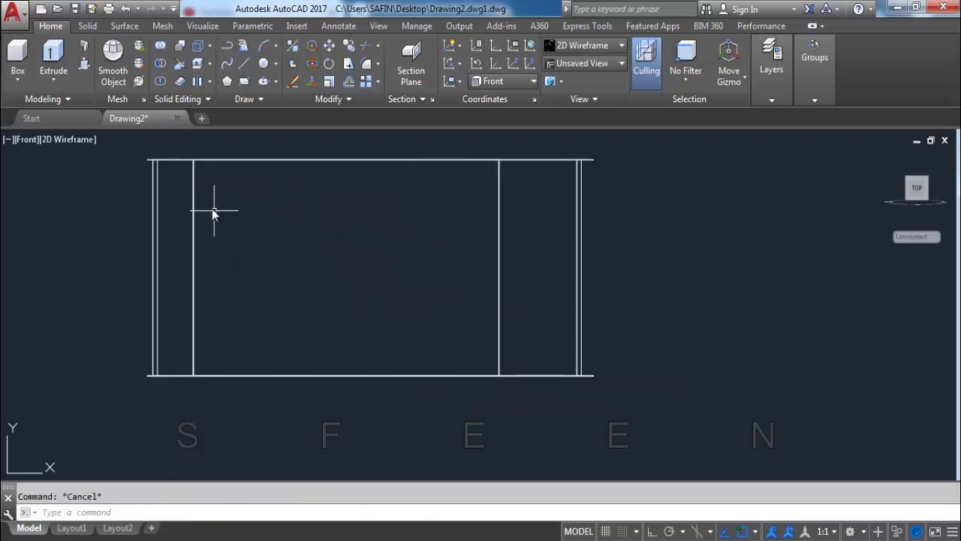
# Step: Select the new rectangle and start moving it, picking its base point
pyautogui.click(193, 201)
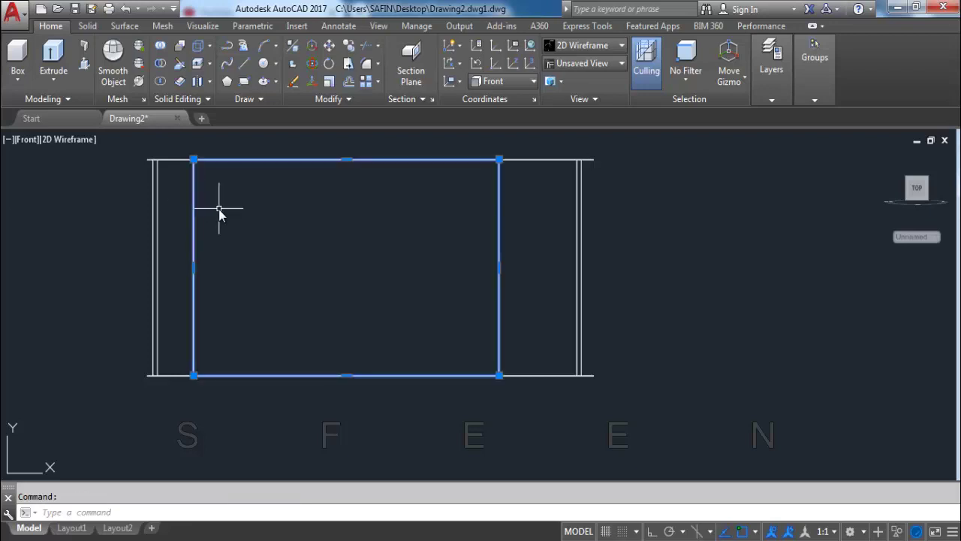
pyautogui.write('m')
pyautogui.press('Return')
pyautogui.click(218, 212)
pyautogui.scroll(-2, 221, 345)
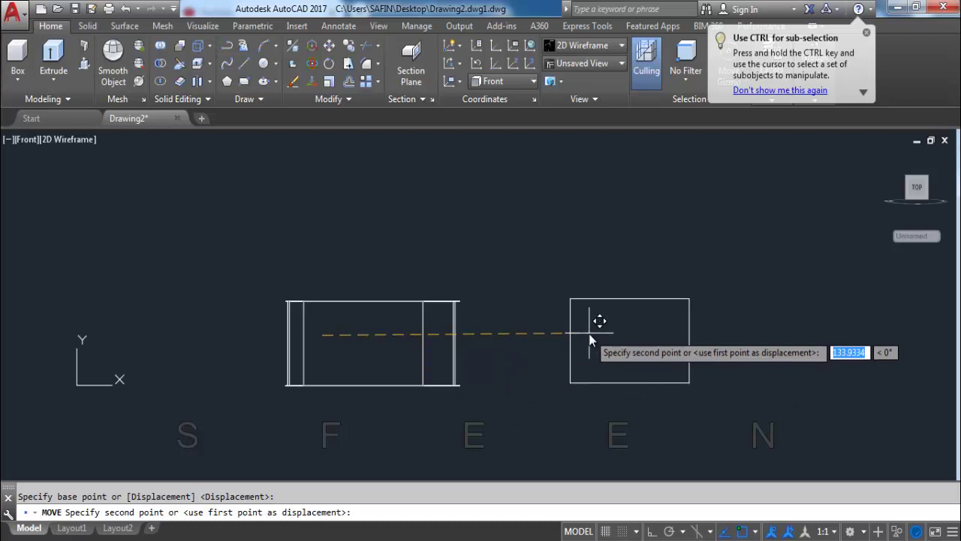
# Step: With Ortho on, drop the moved rectangle level with the other rectangle
pyautogui.press('F8')
pyautogui.click(601, 330)
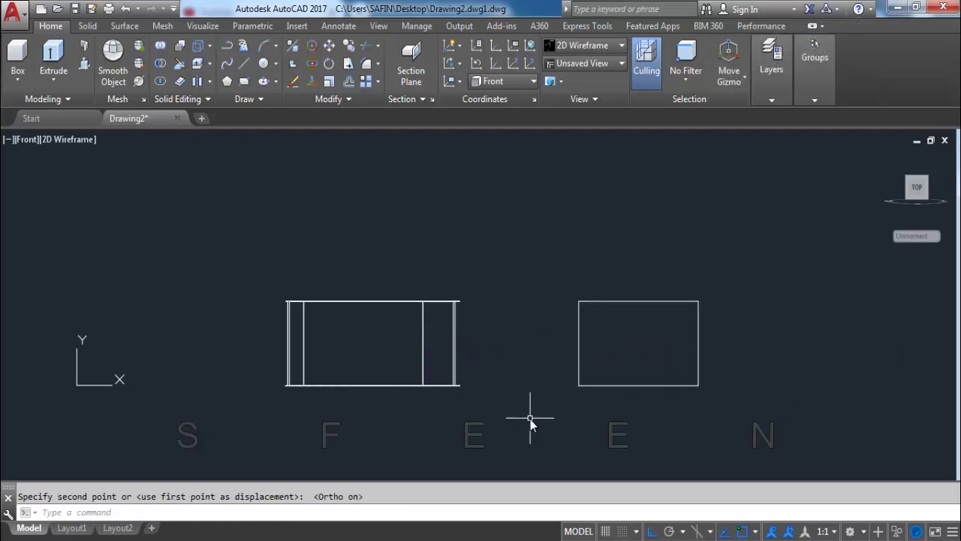
pyautogui.press('Escape')
pyautogui.scroll(2, 484, 383)
pyautogui.scroll(2, 485, 379)
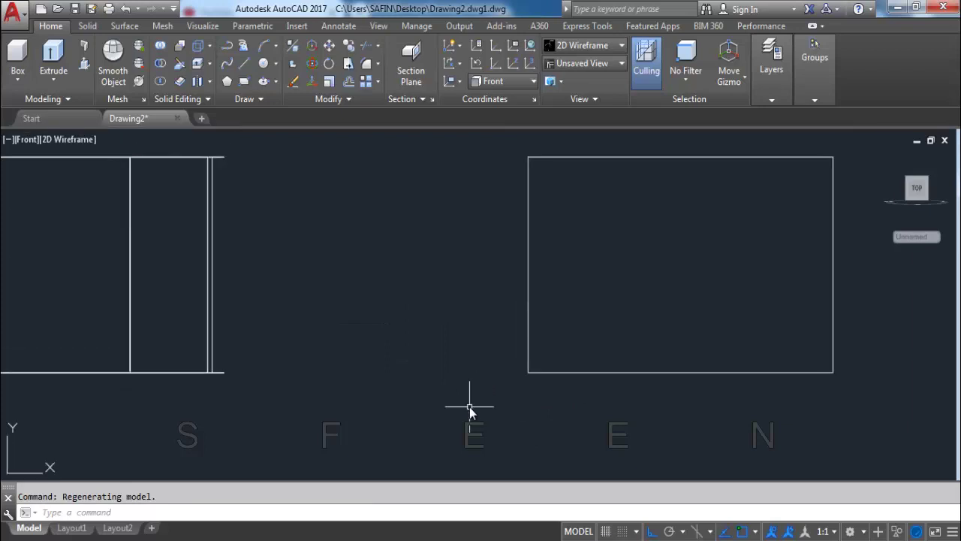
# Step: Try a radius-3 circle at the right rectangle's lower-left corner, then undo it
pyautogui.write('c')
pyautogui.press('Return')
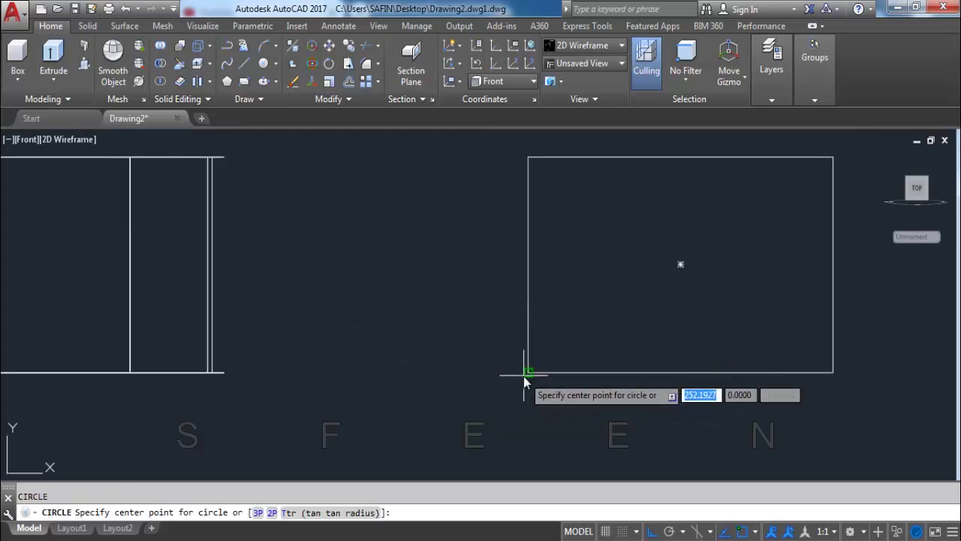
pyautogui.click(525, 377)
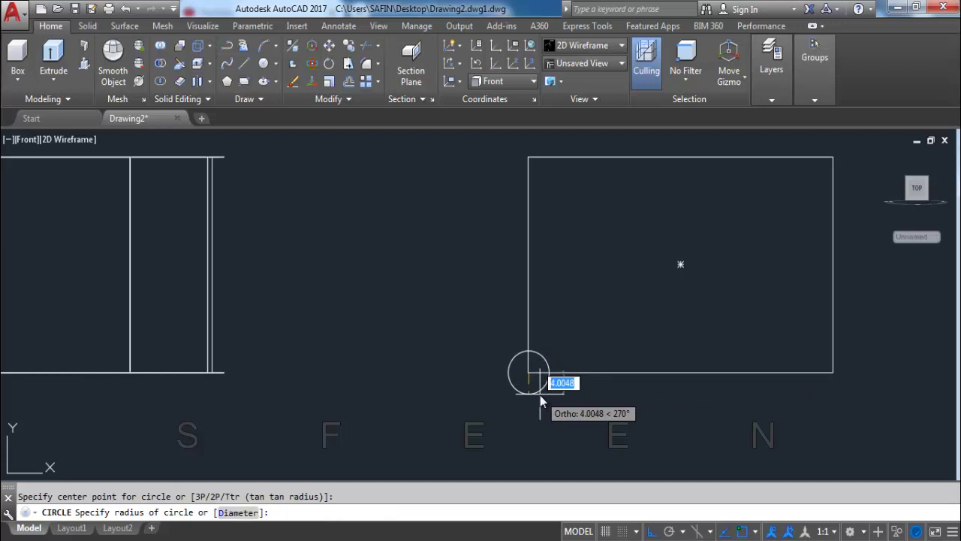
pyautogui.write('3')
pyautogui.press('Return')
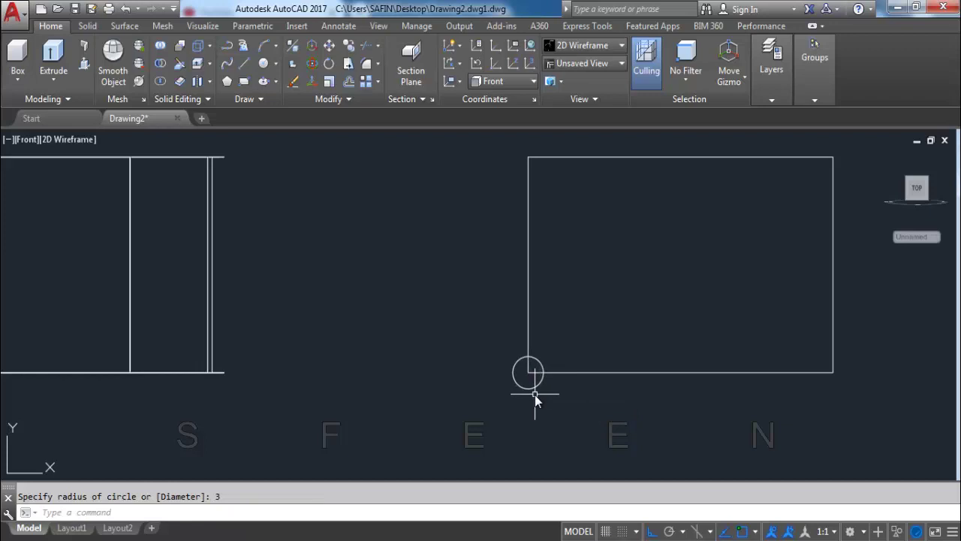
pyautogui.hotkey('ctrl', 'z')
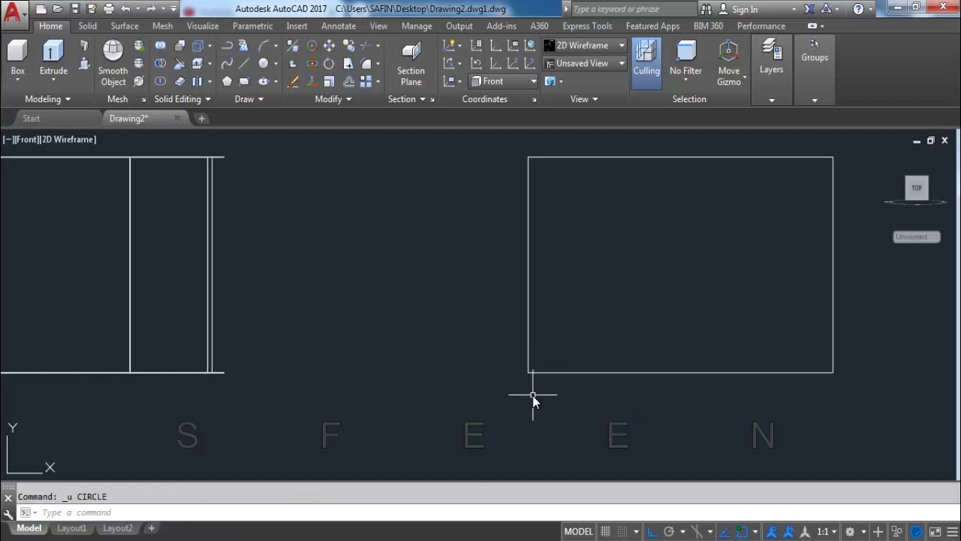
# Step: Draw a radius-4 circle centred on the rectangle's lower-left corner
pyautogui.write('c')
pyautogui.press('Return')
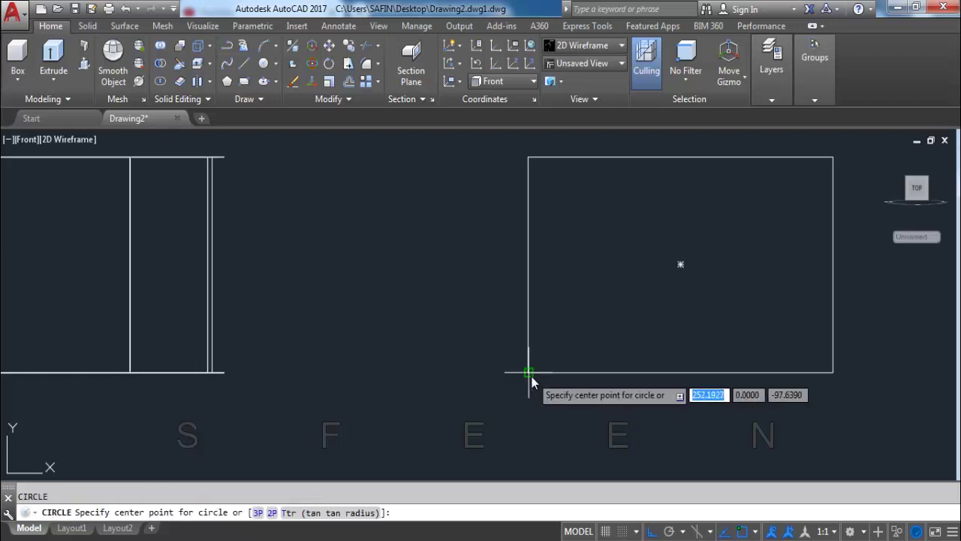
pyautogui.click(530, 375)
pyautogui.write('4')
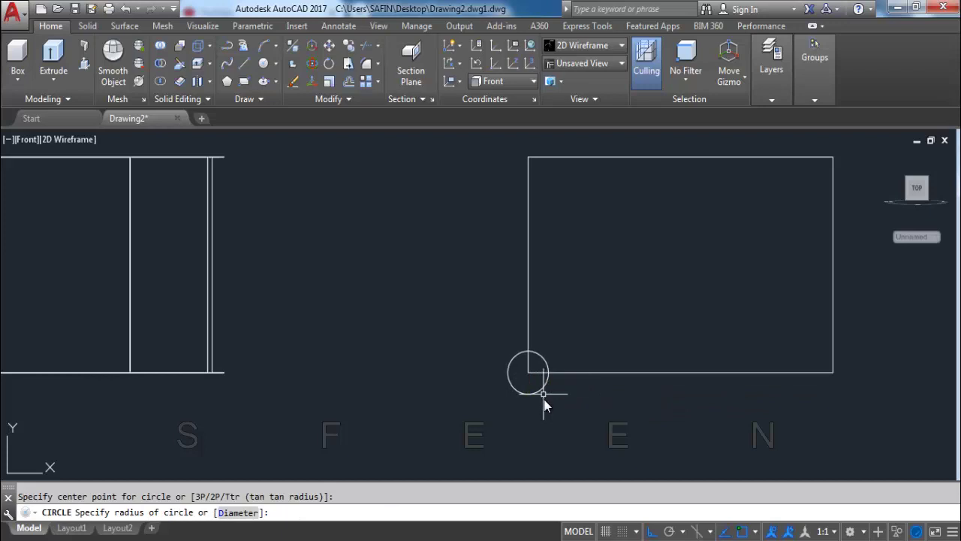
pyautogui.press('Return')
pyautogui.click(545, 405)
# Step: Move the circle 10 units up, then undo the move and the circle
pyautogui.click(530, 395)
pyautogui.press('Return')
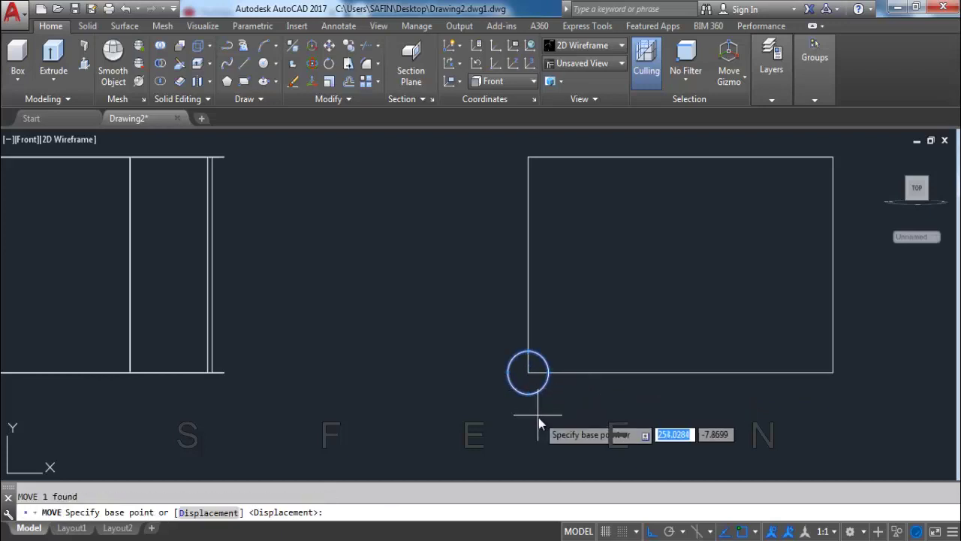
pyautogui.click(538, 418)
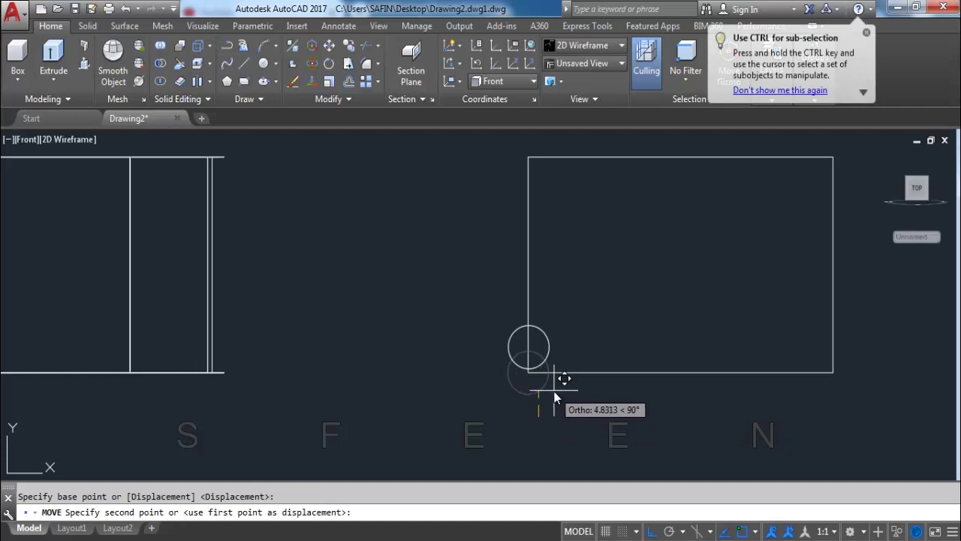
pyautogui.write('10')
pyautogui.press('Return')
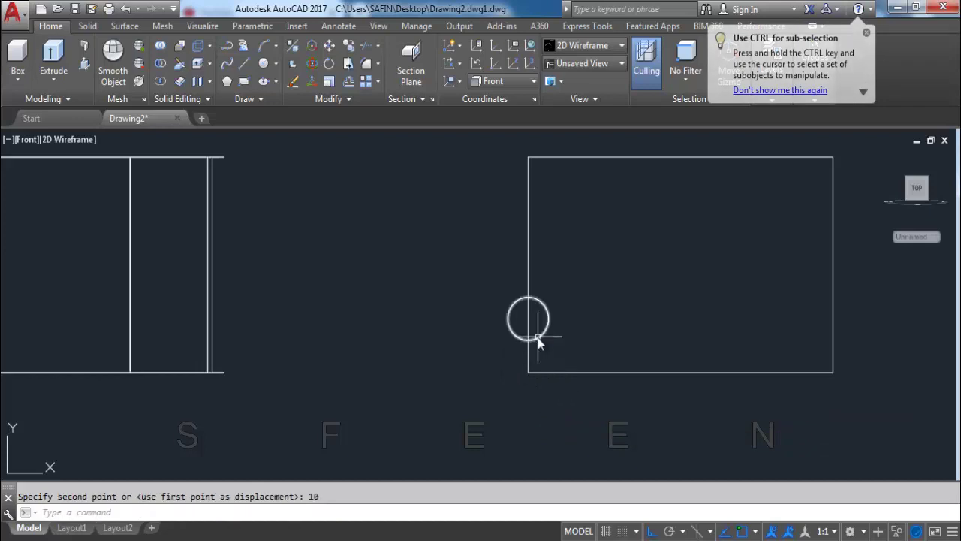
pyautogui.click(537, 336)
pyautogui.press('Escape')
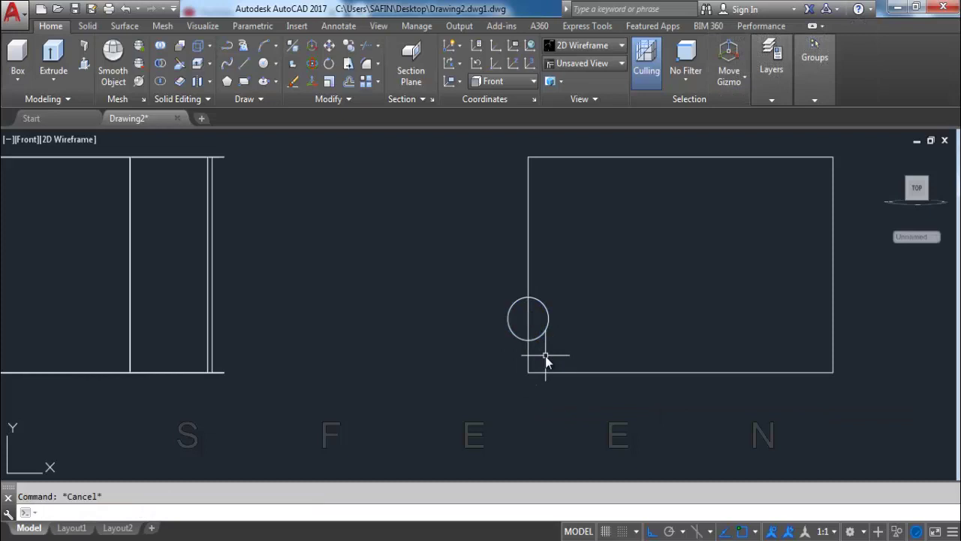
pyautogui.hotkey('ctrl', 'z')
pyautogui.hotkey('ctrl', 'z')
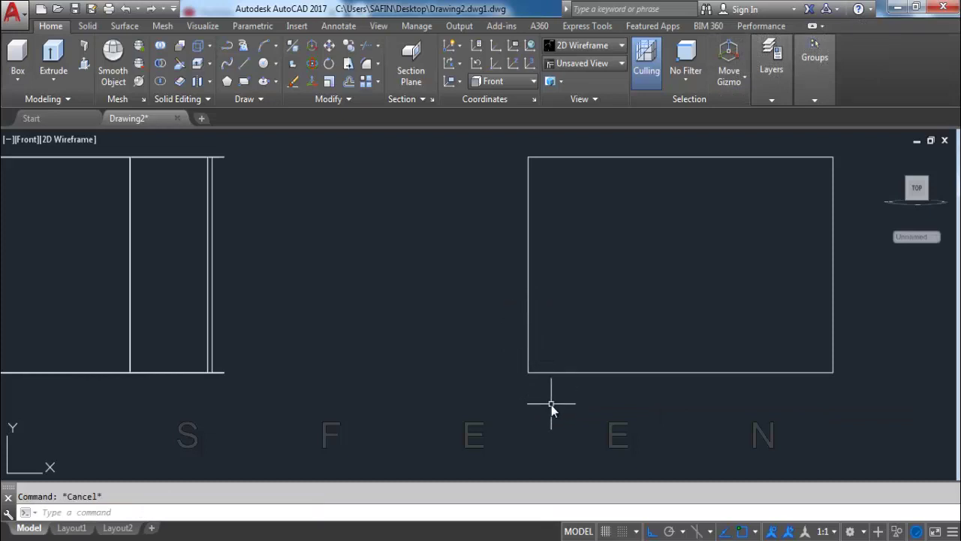
# Step: Redraw the radius-4 circle on the lower-left corner and select it
pyautogui.write('c')
pyautogui.press('Return')
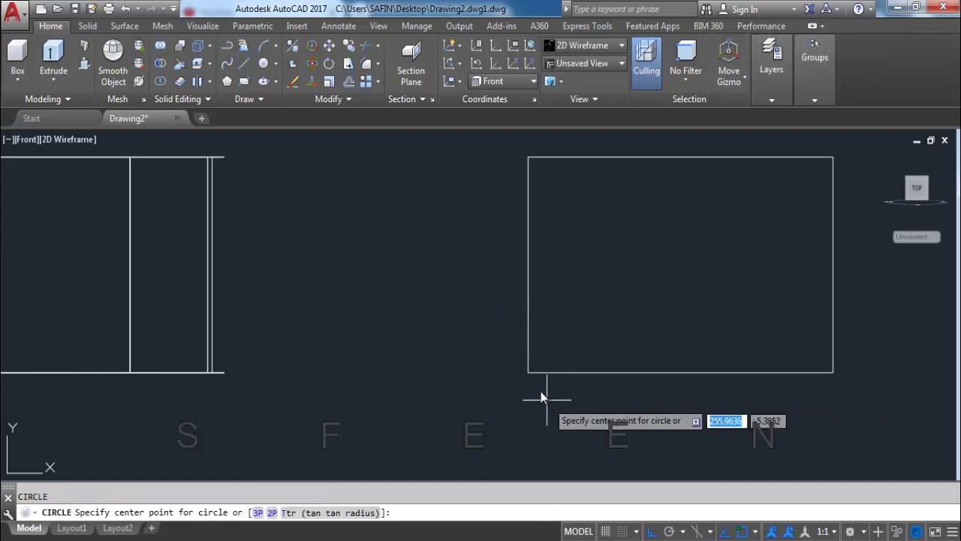
pyautogui.click(531, 375)
pyautogui.write('4')
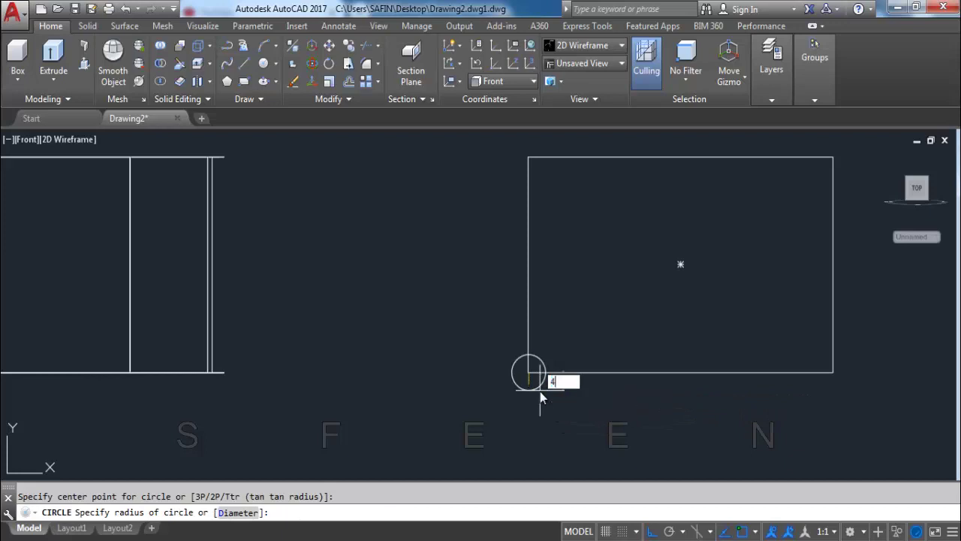
pyautogui.press('Return')
pyautogui.click(539, 406)
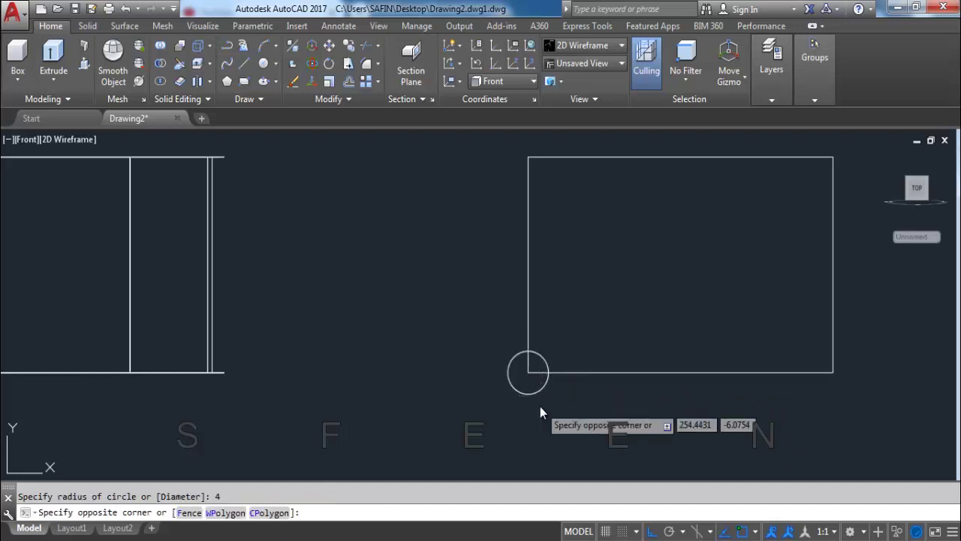
pyautogui.press('Escape')
pyautogui.click(529, 392)
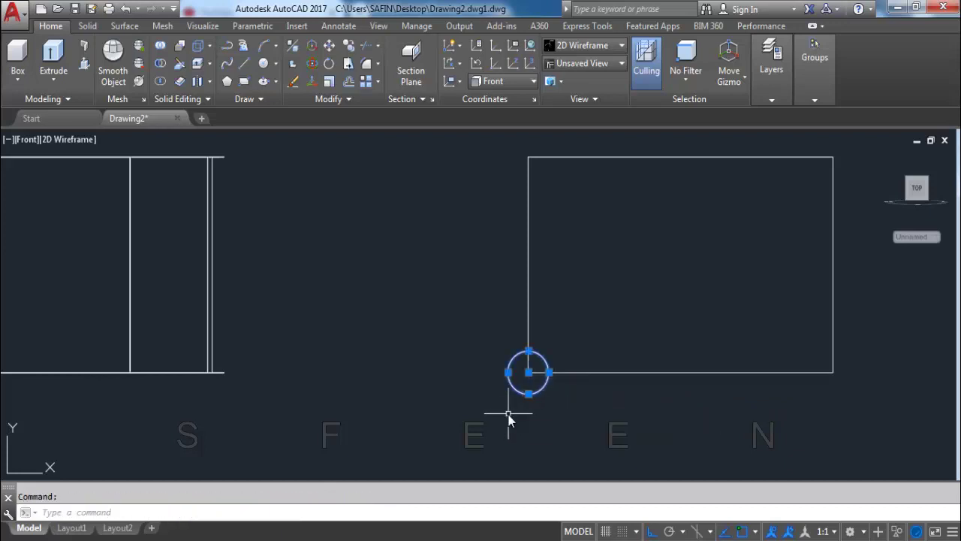
# Step: Move the circle 8 units to the right
pyautogui.write('m')
pyautogui.press('Return')
pyautogui.click(529, 381)
pyautogui.write('8')
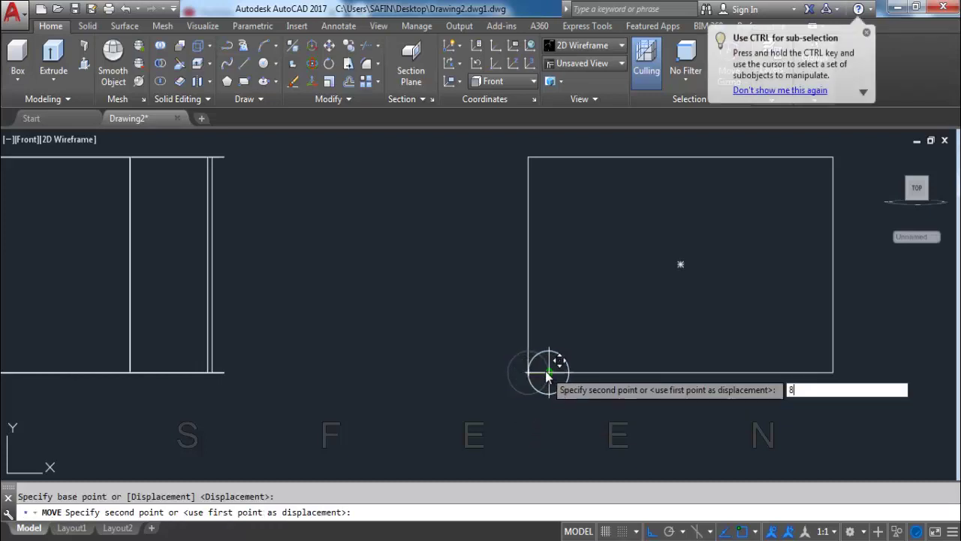
pyautogui.press('Return')
# Step: Move the circle 8 units up and select it in its final spot
pyautogui.click(565, 403)
pyautogui.click(561, 393)
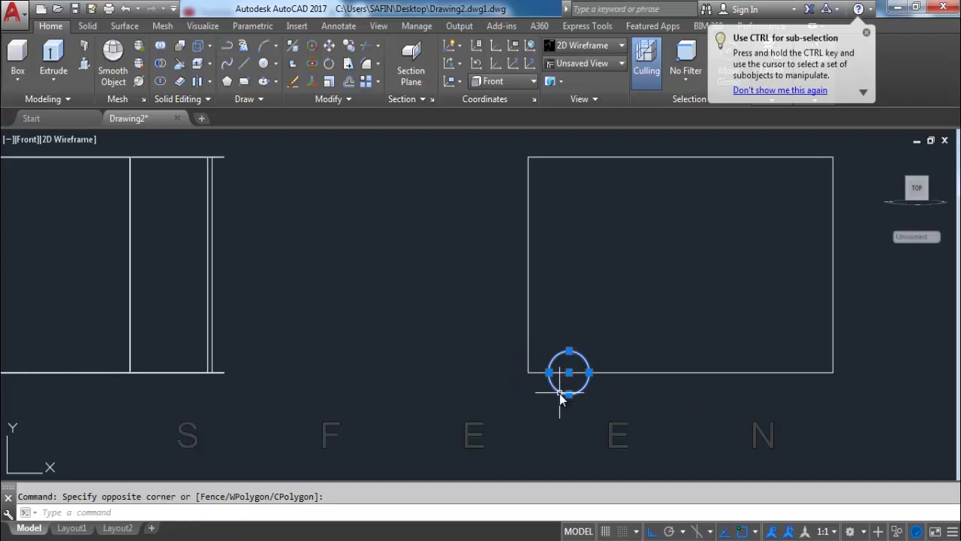
pyautogui.write('m')
pyautogui.press('Return')
pyautogui.click(529, 373)
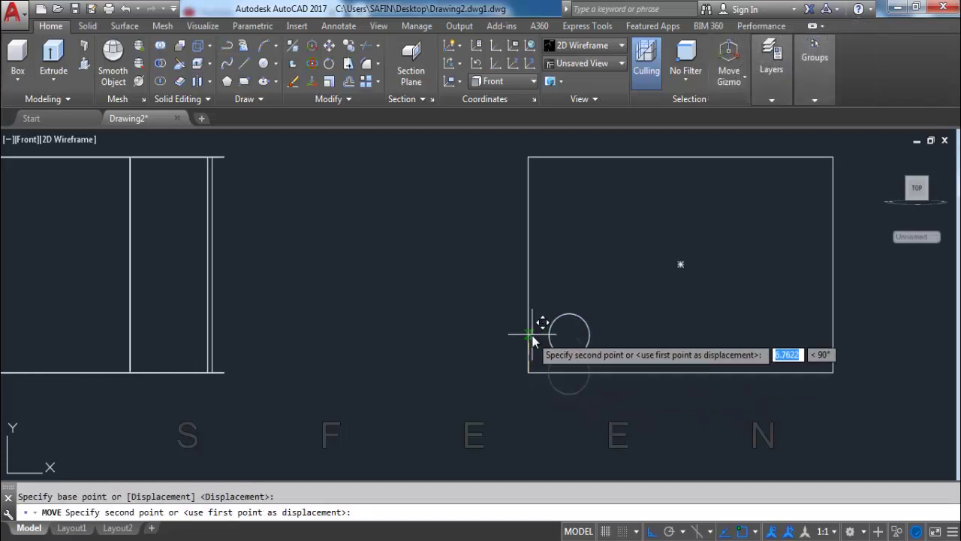
pyautogui.write('8')
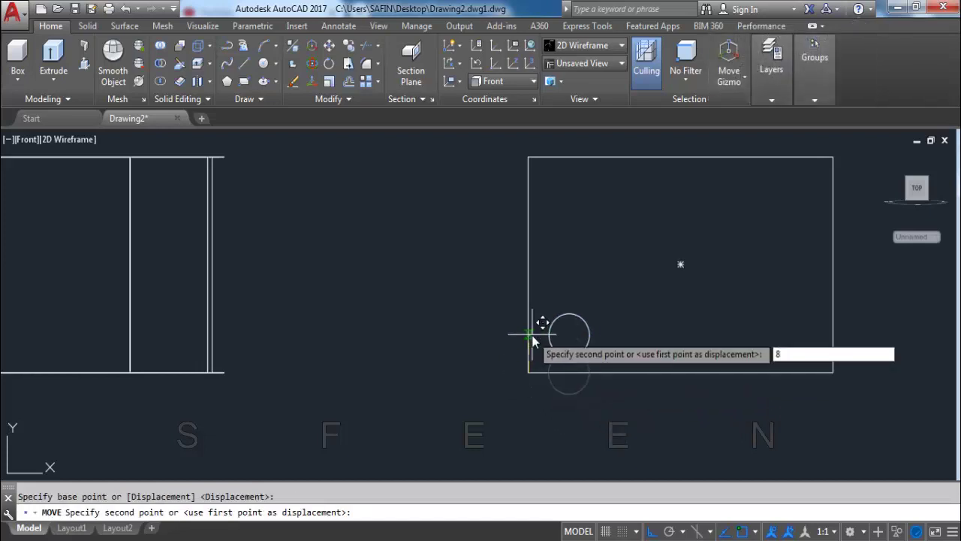
pyautogui.press('Return')
pyautogui.click(570, 358)
pyautogui.click(569, 347)
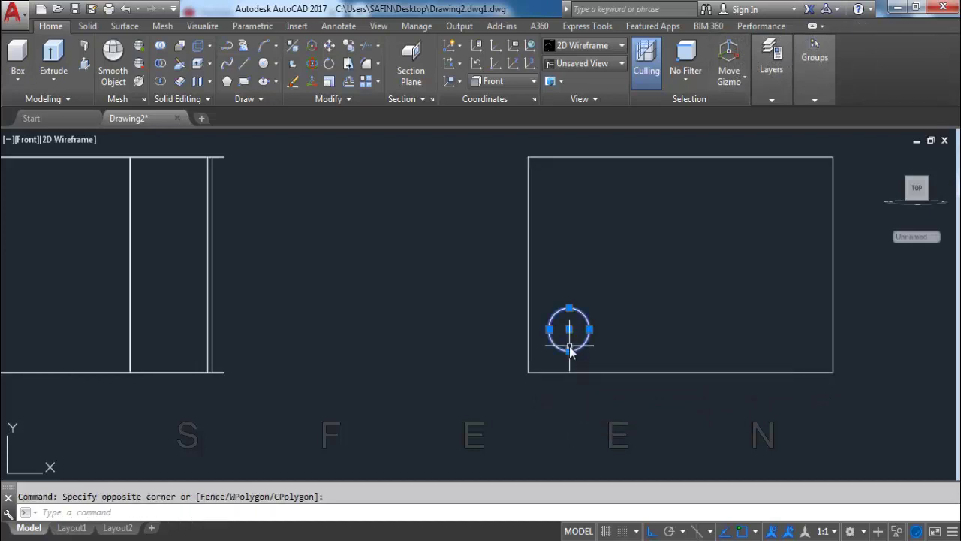
pyautogui.write('mi')
# Step: Mirror the circle across the bottom edge's vertical midline, keeping the original
pyautogui.press('Return')
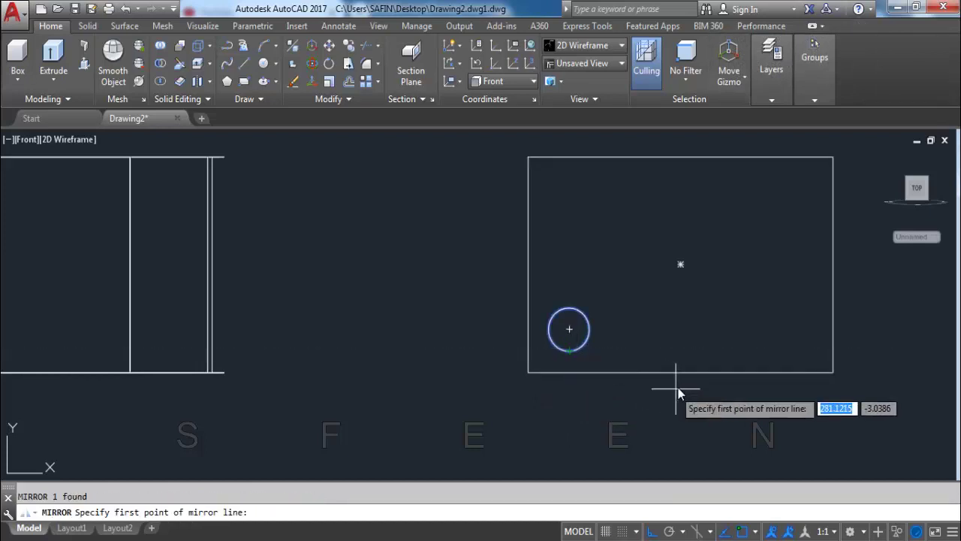
pyautogui.click(682, 375)
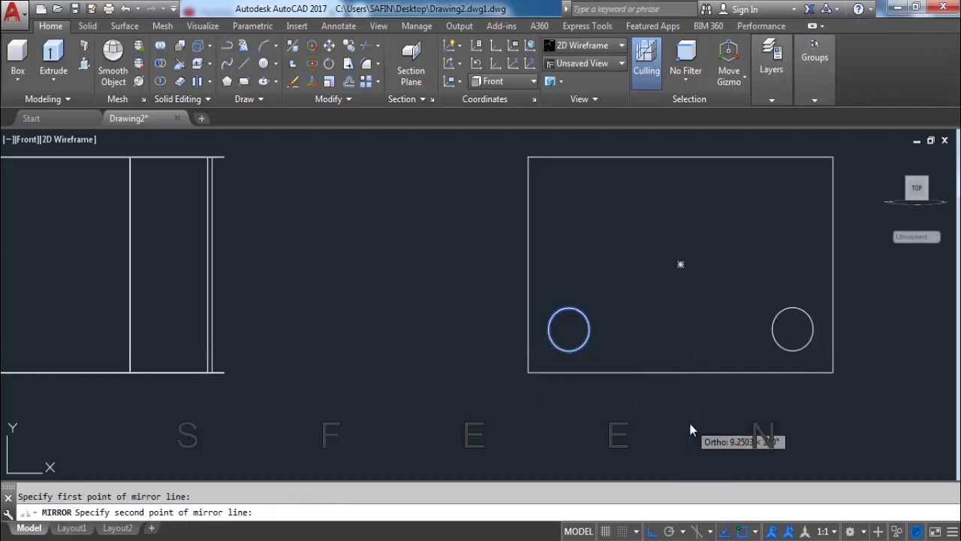
pyautogui.click(687, 425)
pyautogui.write('n')
pyautogui.press('Return')
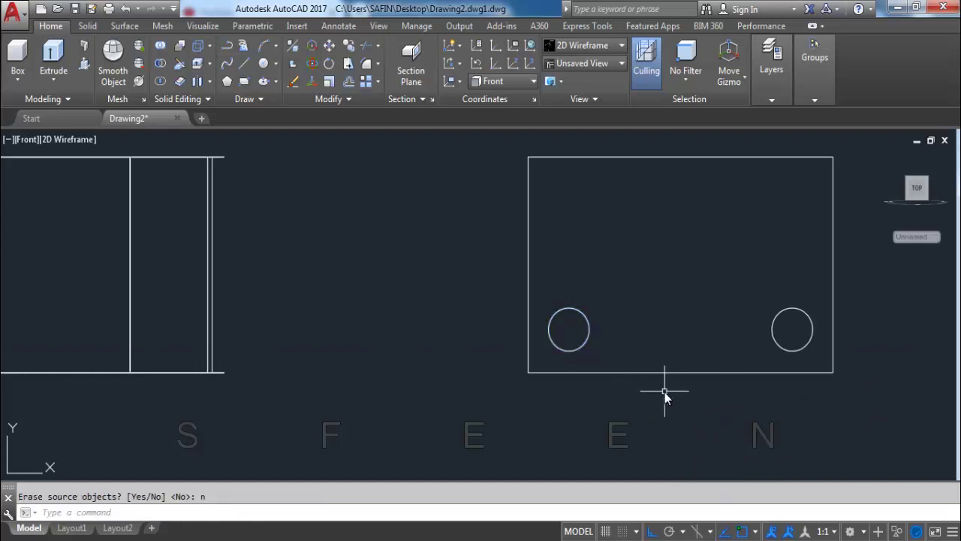
# Step: Mirror both circles across the left edge's horizontal midline, keeping the originals
pyautogui.click(774, 335)
pyautogui.click(578, 334)
pyautogui.write('mi')
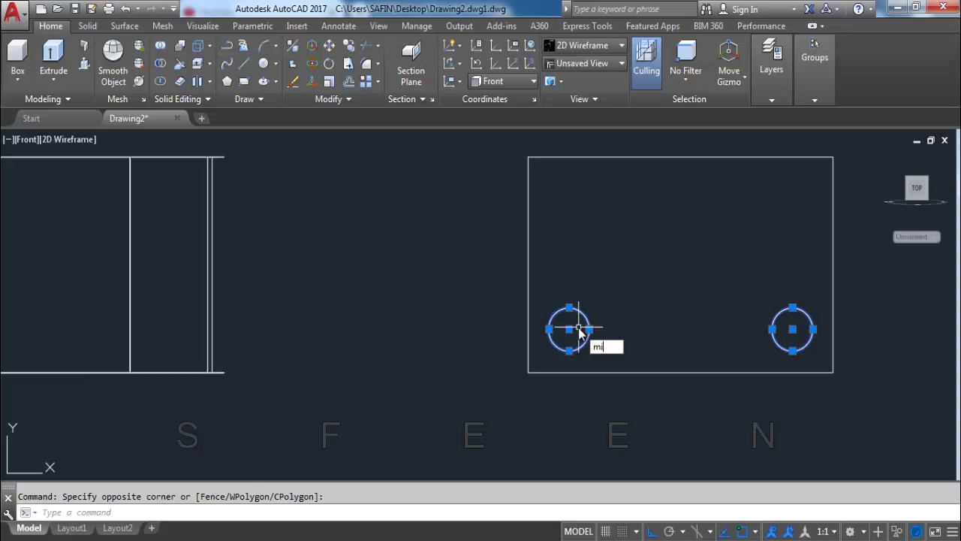
pyautogui.press('Return')
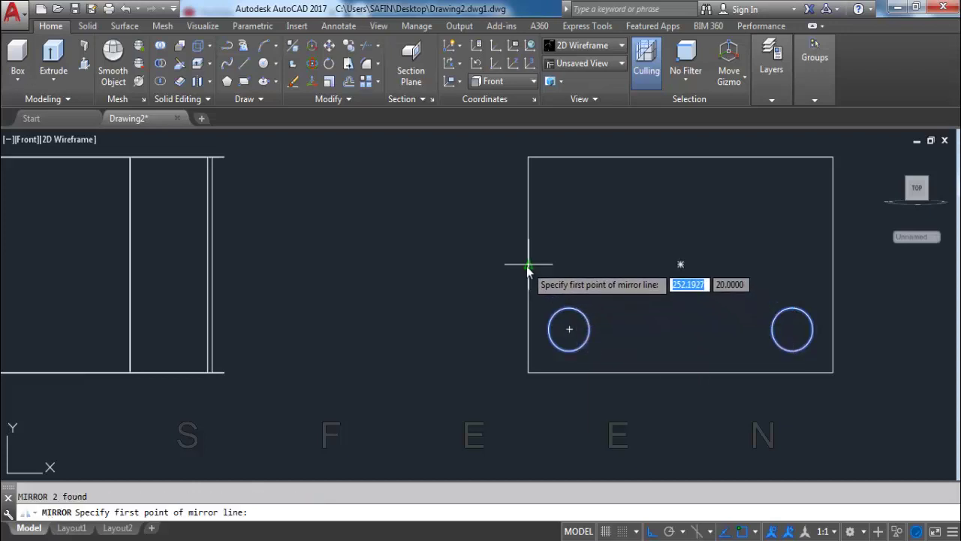
pyautogui.click(528, 265)
pyautogui.click(424, 299)
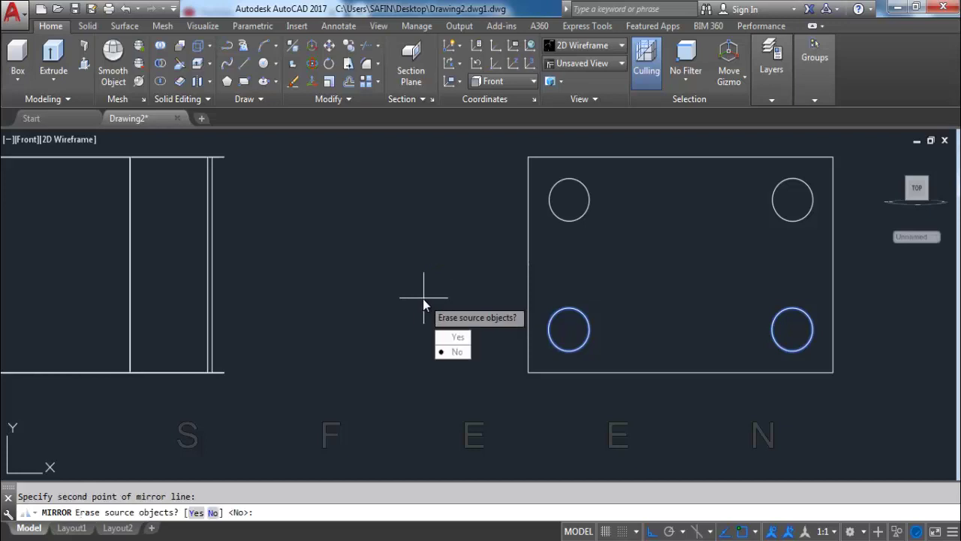
pyautogui.write('n')
pyautogui.press('Return')
pyautogui.scroll(-2, 495, 369)
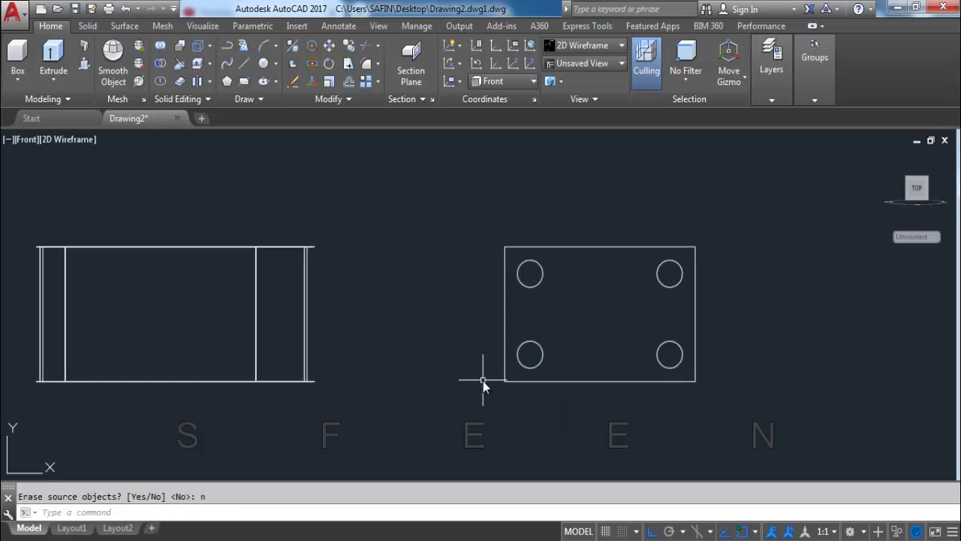
pyautogui.press('Escape')
pyautogui.scroll(1, 532, 375)
pyautogui.scroll(3, 528, 372)
pyautogui.scroll(-2, 529, 373)
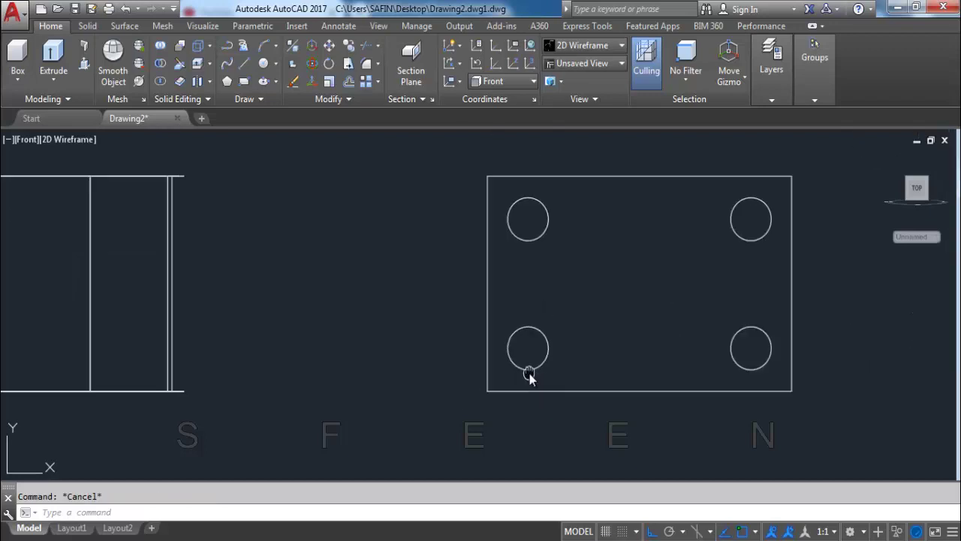
pyautogui.scroll(-2, 490, 378)
pyautogui.moveTo(523, 320); pyautogui.dragTo(693, 380, button='middle')
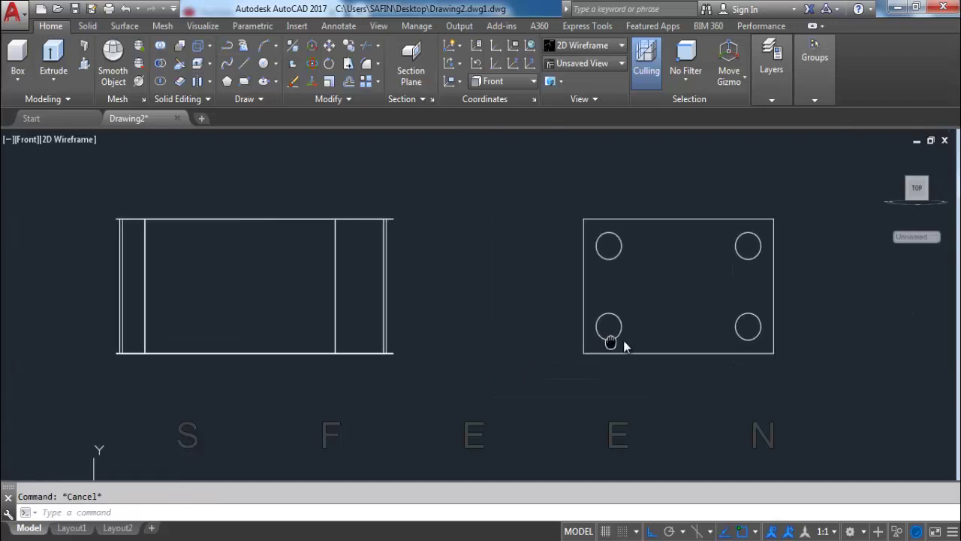
# Step: Switch the view to SE Isometric
pyautogui.click(26, 139)
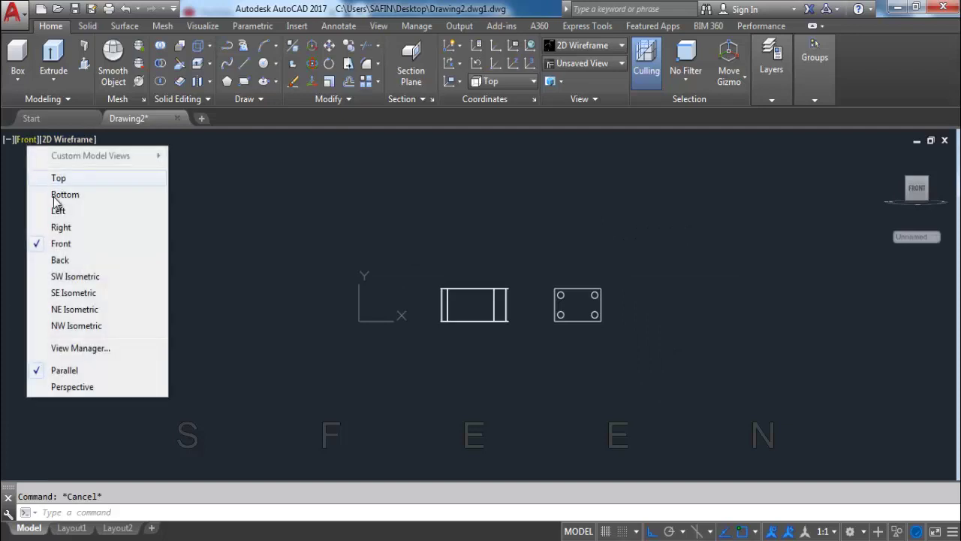
pyautogui.click(84, 293)
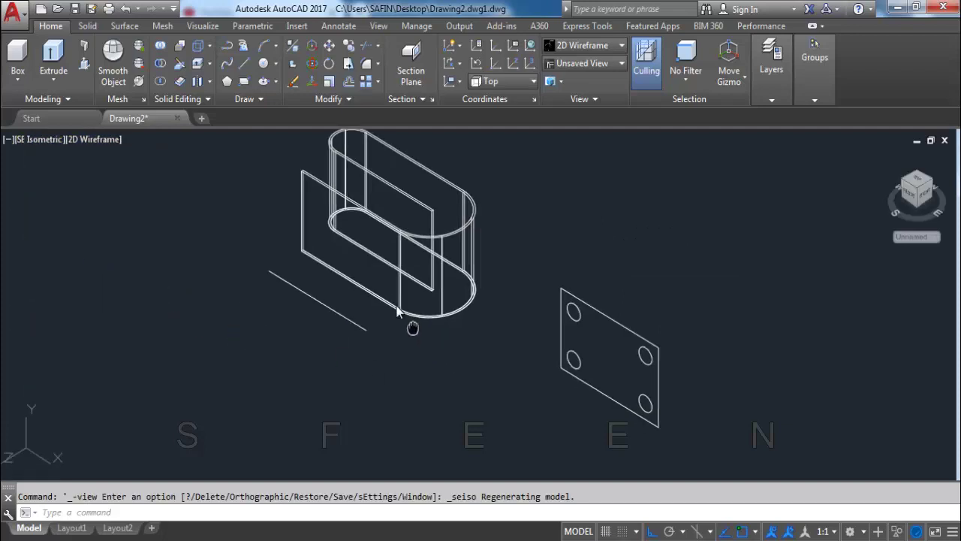
pyautogui.scroll(1, 564, 390)
# Step: Move the plate and its four holes so its corner sits against the curved band
pyautogui.click(635, 413)
pyautogui.click(467, 223)
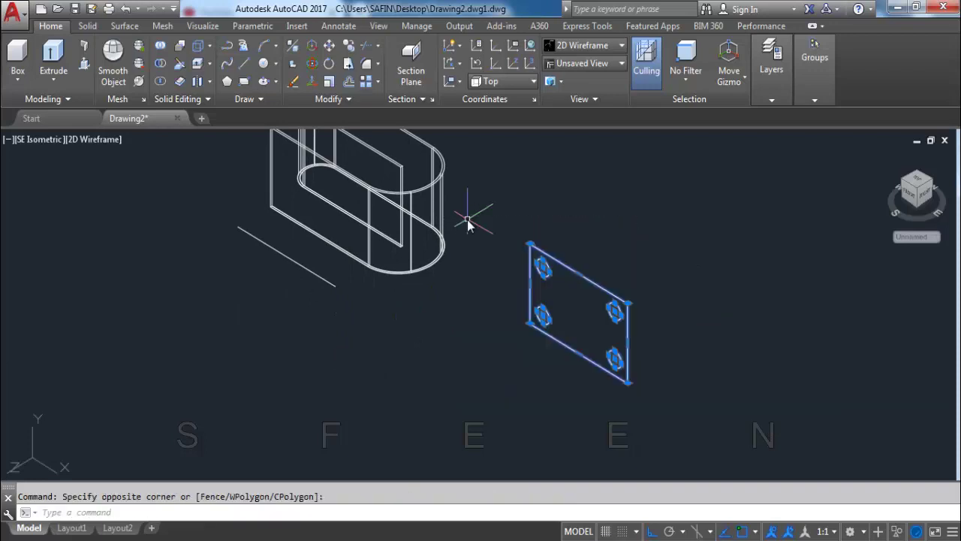
pyautogui.write('m')
pyautogui.press('Return')
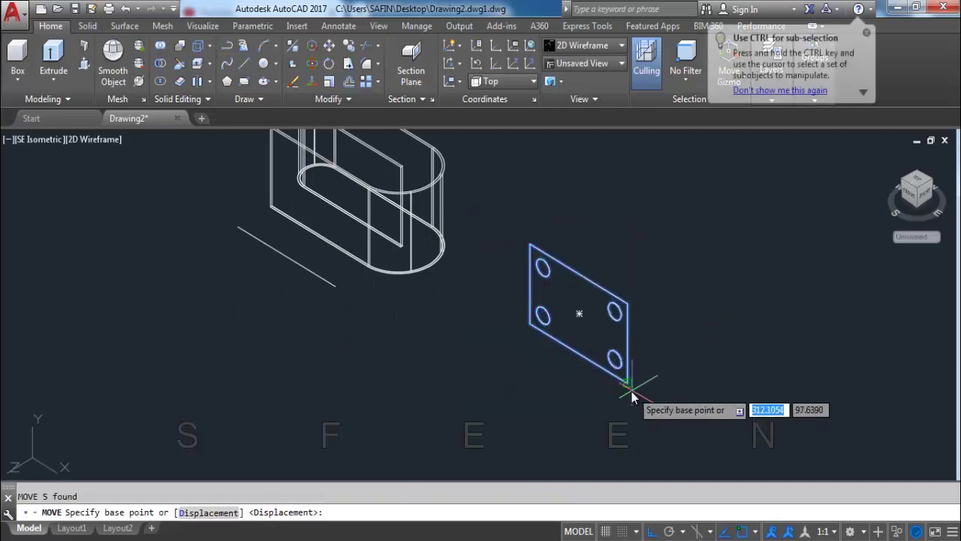
pyautogui.click(628, 382)
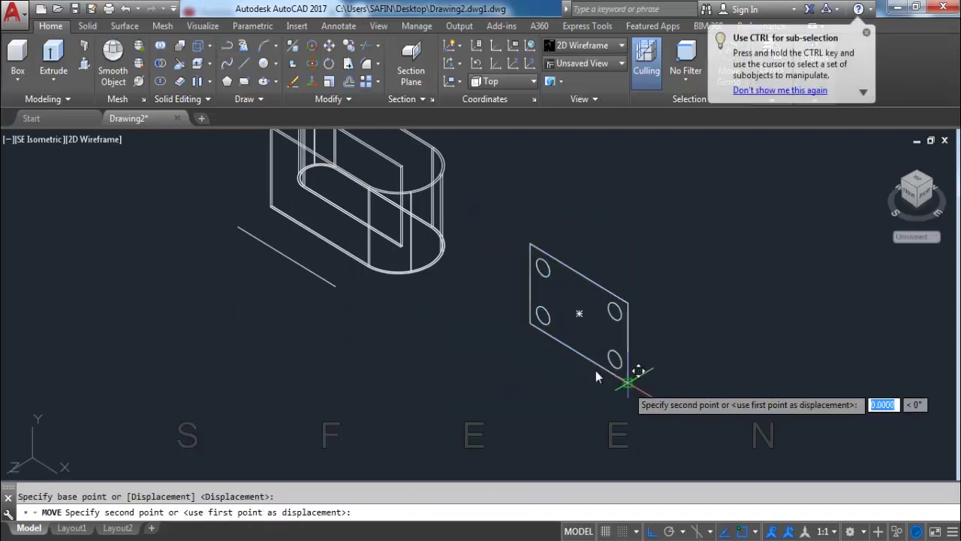
pyautogui.click(336, 288)
pyautogui.scroll(-3, 263, 349)
pyautogui.scroll(1, 264, 347)
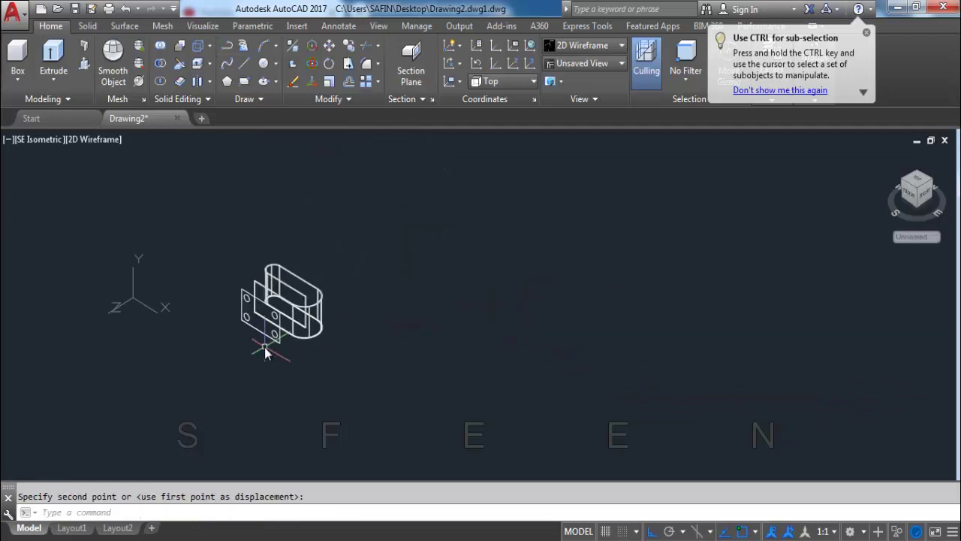
pyautogui.scroll(1, 265, 342)
pyautogui.press('Escape')
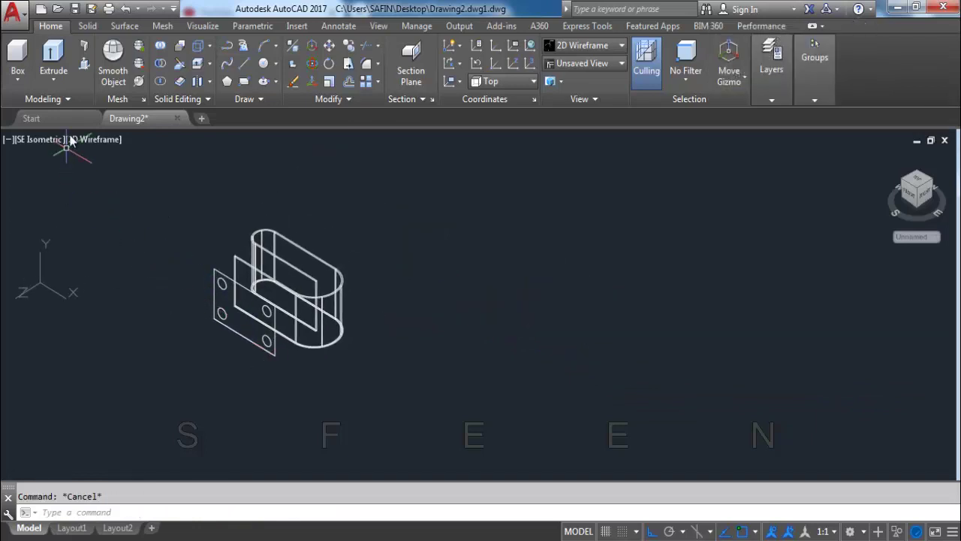
# Step: Press-pull the lower-left hole and the second hole 39 units each
pyautogui.click(84, 67)
pyautogui.scroll(1, 214, 347)
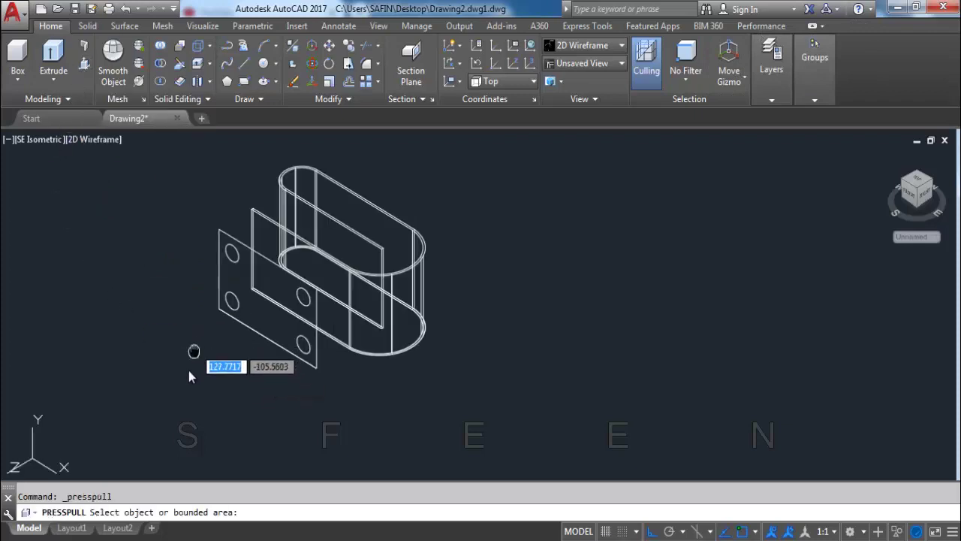
pyautogui.scroll(1, 193, 350)
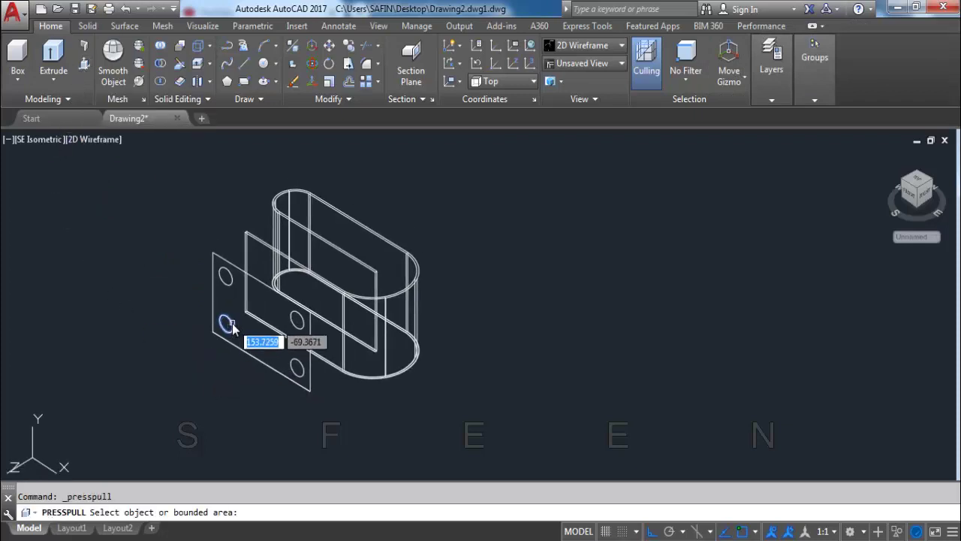
pyautogui.click(227, 323)
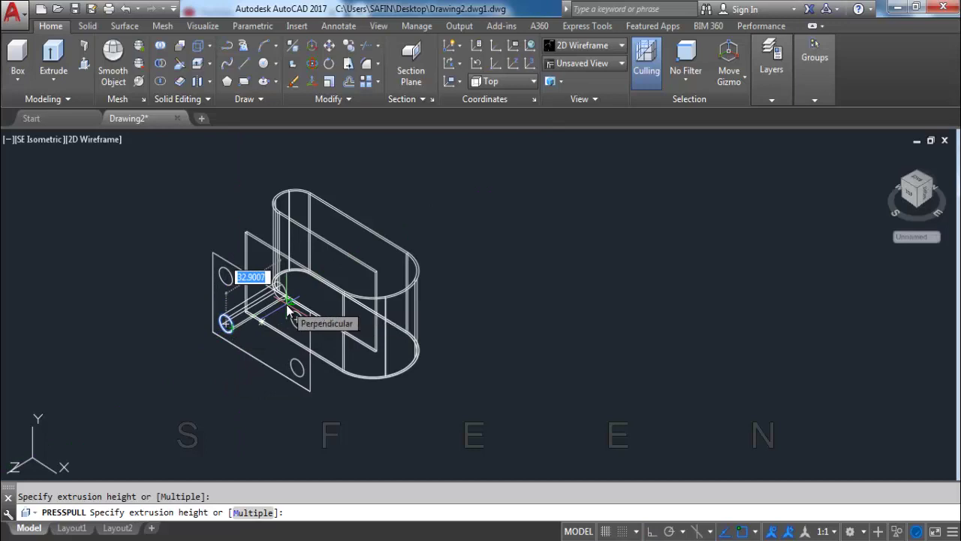
pyautogui.write('39')
pyautogui.press('Return')
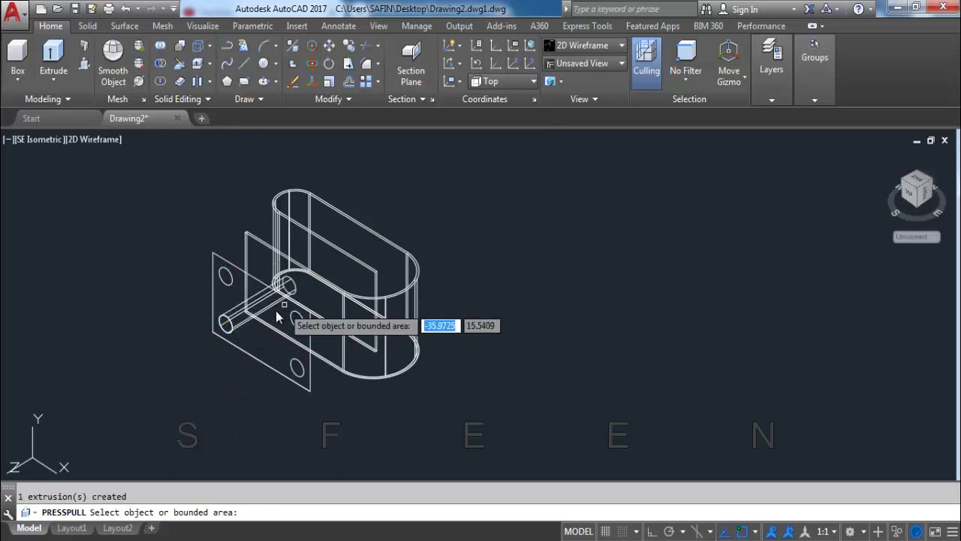
pyautogui.click(298, 366)
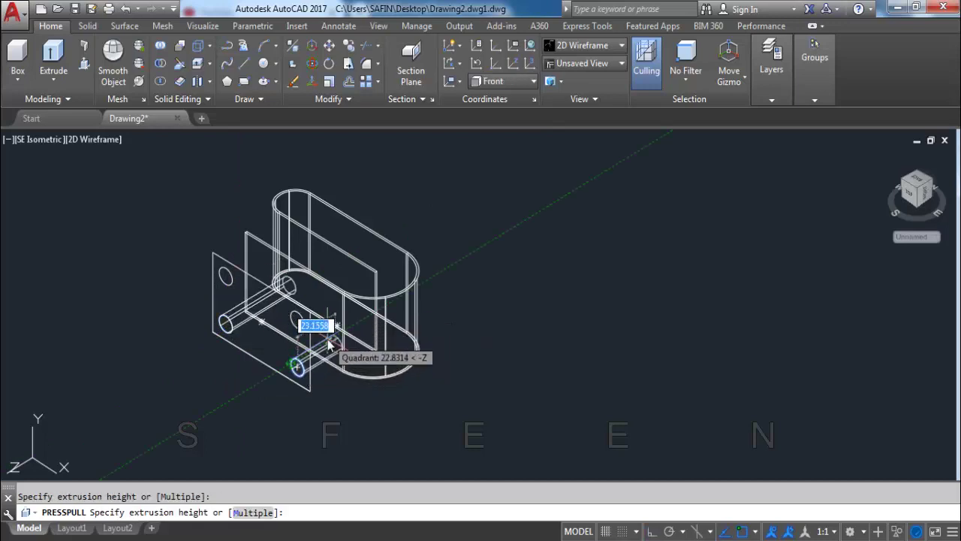
pyautogui.write('39')
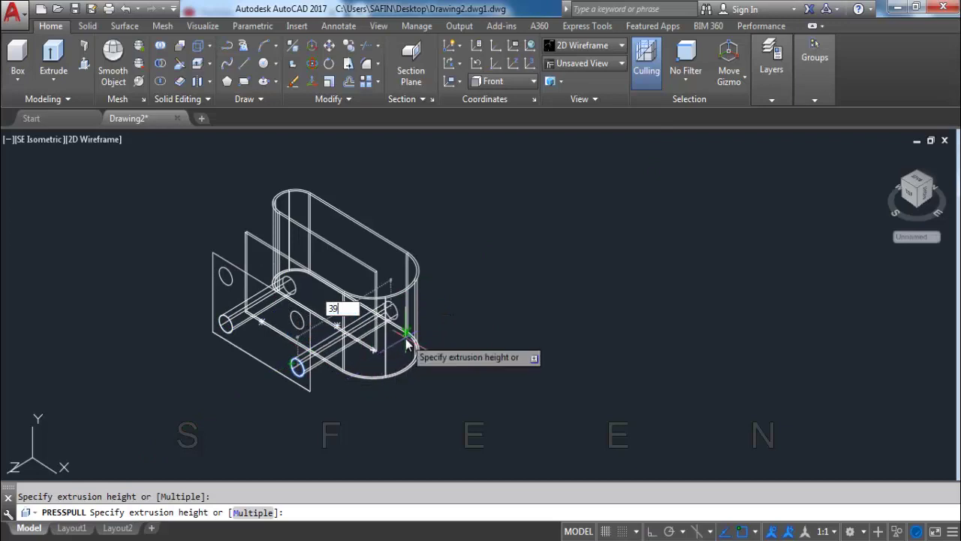
pyautogui.press('Return')
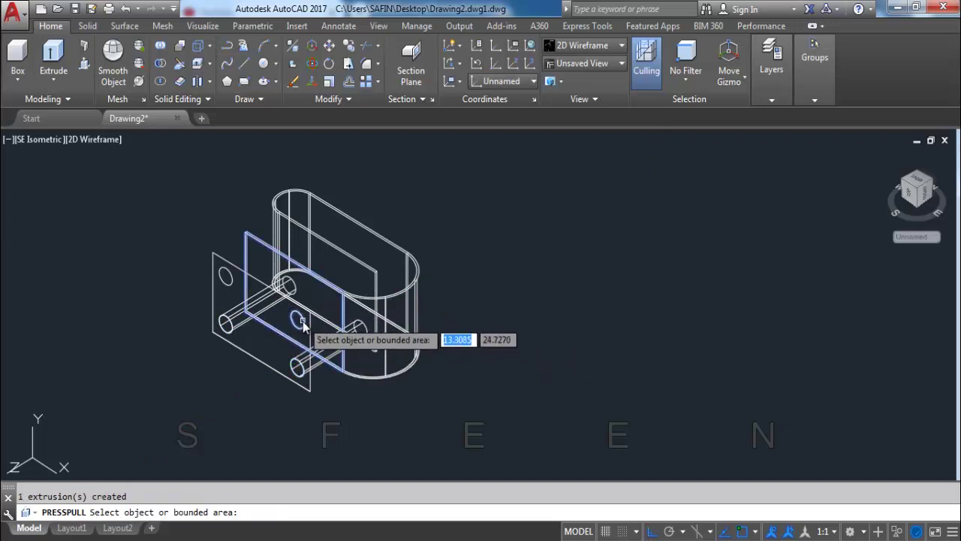
# Step: Press-pull the remaining two holes 39 units each
pyautogui.click(303, 321)
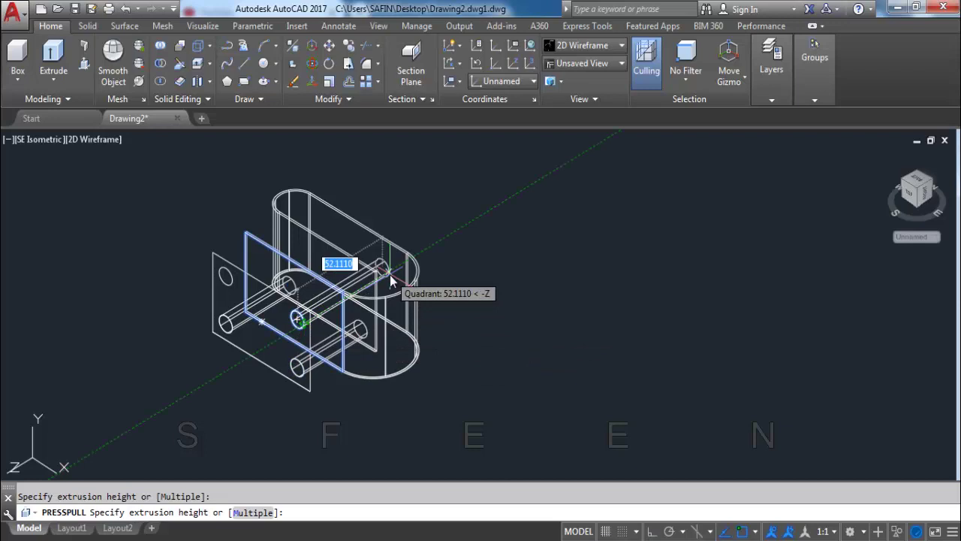
pyautogui.write('39')
pyautogui.press('Return')
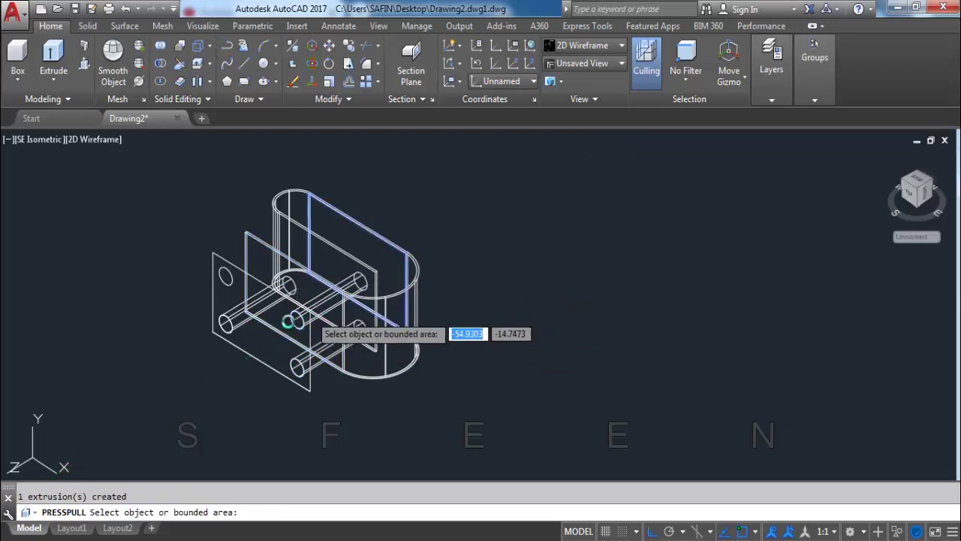
pyautogui.click(224, 279)
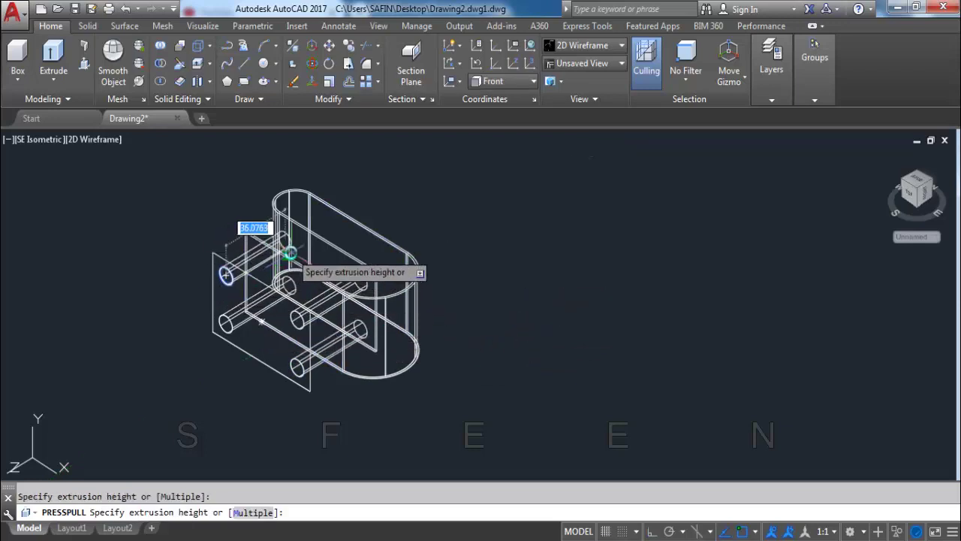
pyautogui.write('39')
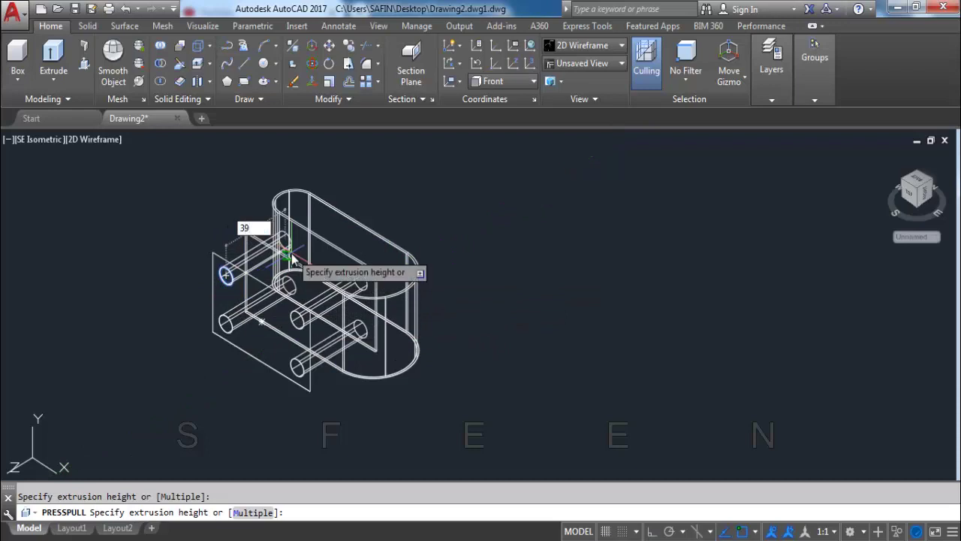
pyautogui.press('Return')
pyautogui.press('Return')
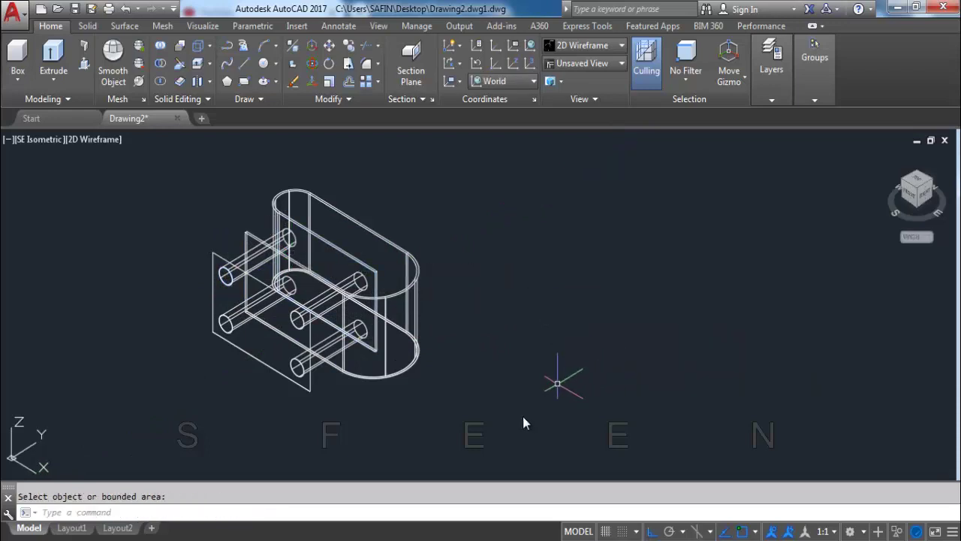
pyautogui.scroll(-2, 523, 423)
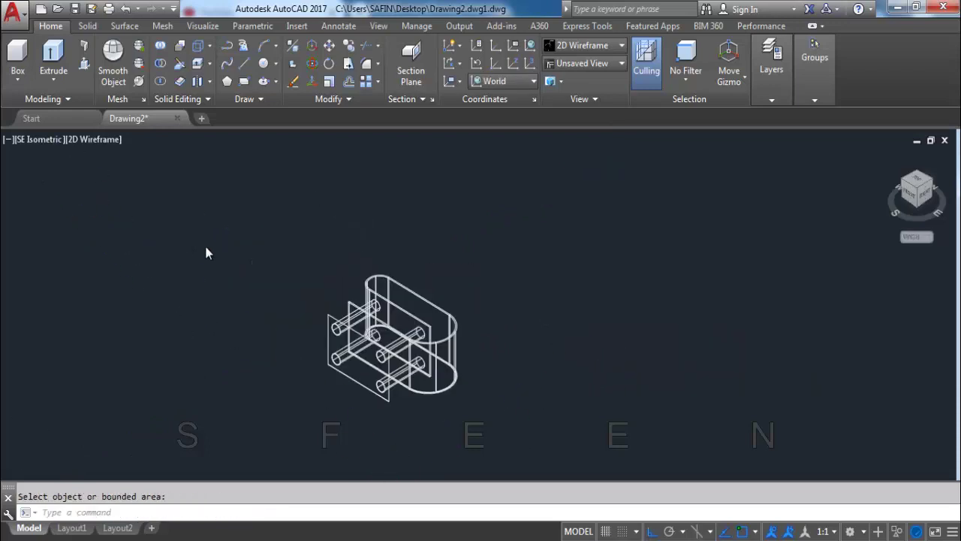
pyautogui.scroll(-2, 211, 245)
# Step: Rotate the whole model 90° with 3DROTATE so the cylinders stand upright
pyautogui.press('Escape')
pyautogui.click(428, 396)
pyautogui.click(312, 281)
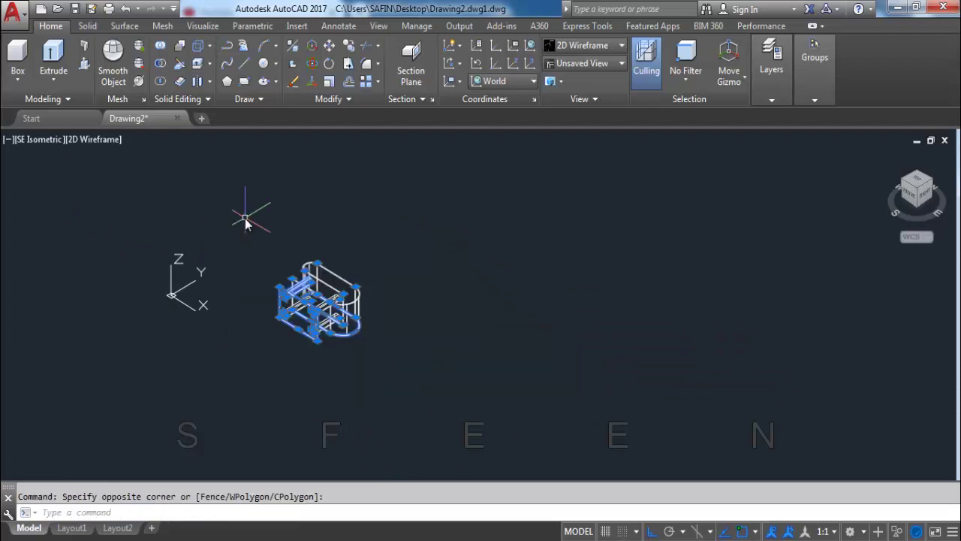
pyautogui.click(314, 64)
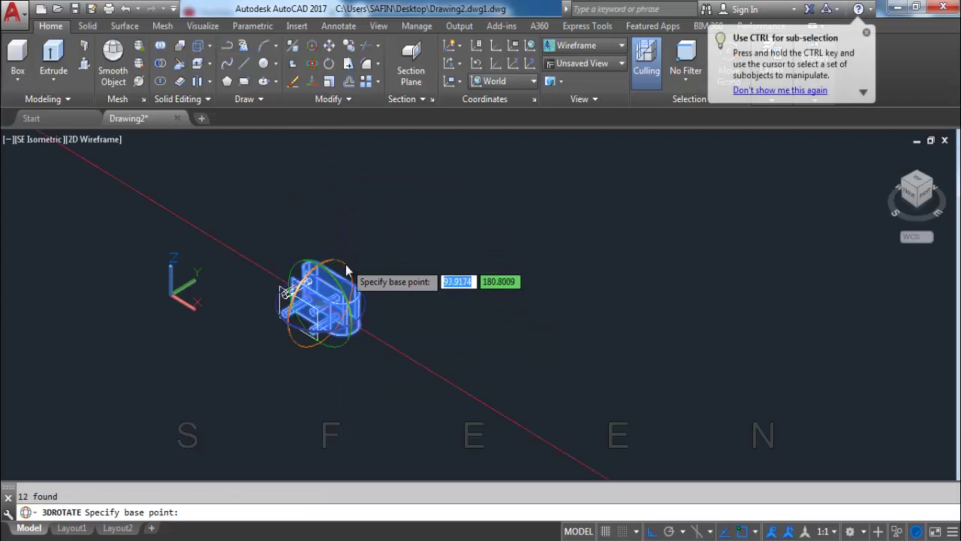
pyautogui.click(349, 237)
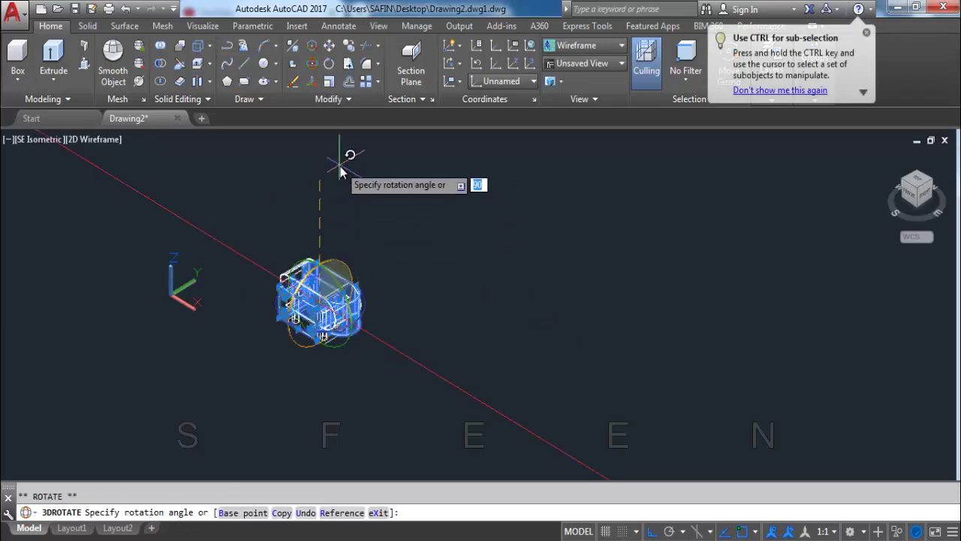
pyautogui.press('Return')
pyautogui.scroll(5, 350, 333)
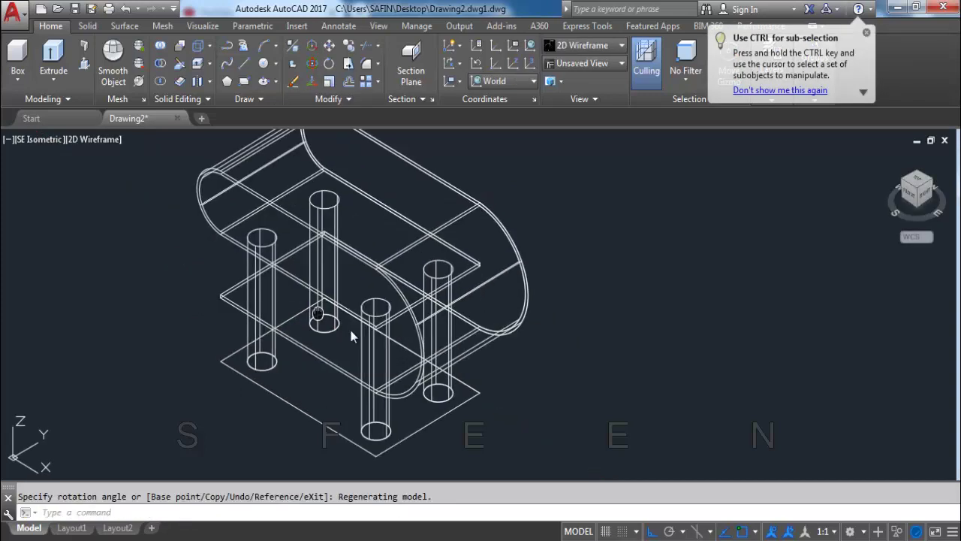
pyautogui.moveTo(432, 375); pyautogui.dragTo(419, 308, button='middle')
# Step: Delete the bottom plate
pyautogui.click(390, 350)
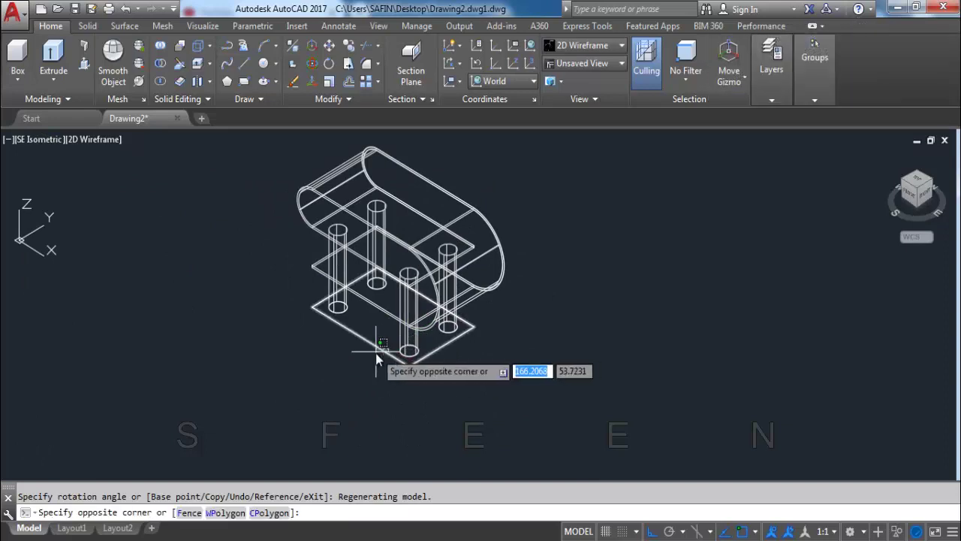
pyautogui.click(377, 358)
pyautogui.press('Return')
# Step: Delete the stray horizontal line from the model
pyautogui.scroll(-2, 381, 404)
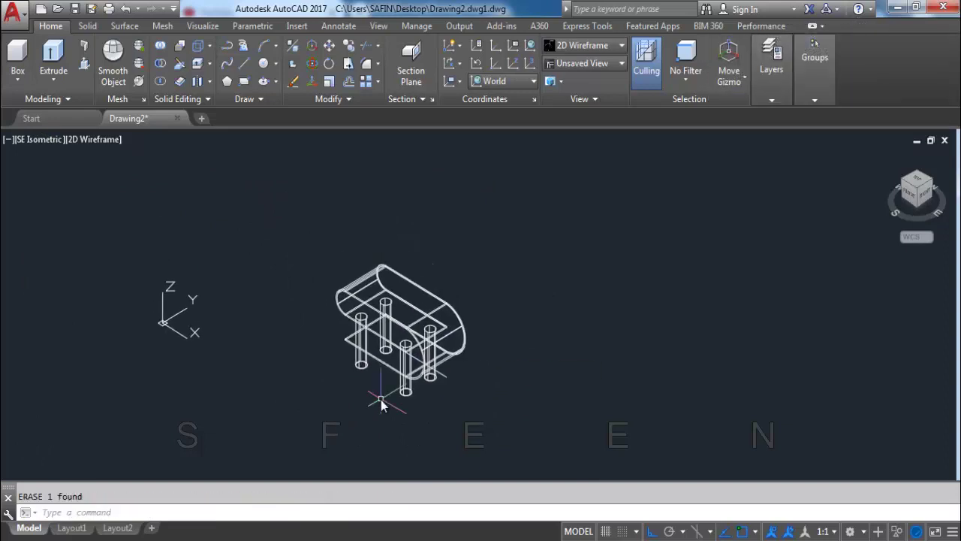
pyautogui.keyDown('shift'); pyautogui.moveTo(385, 398); pyautogui.dragTo(463, 401, button='middle'); pyautogui.keyUp('shift')
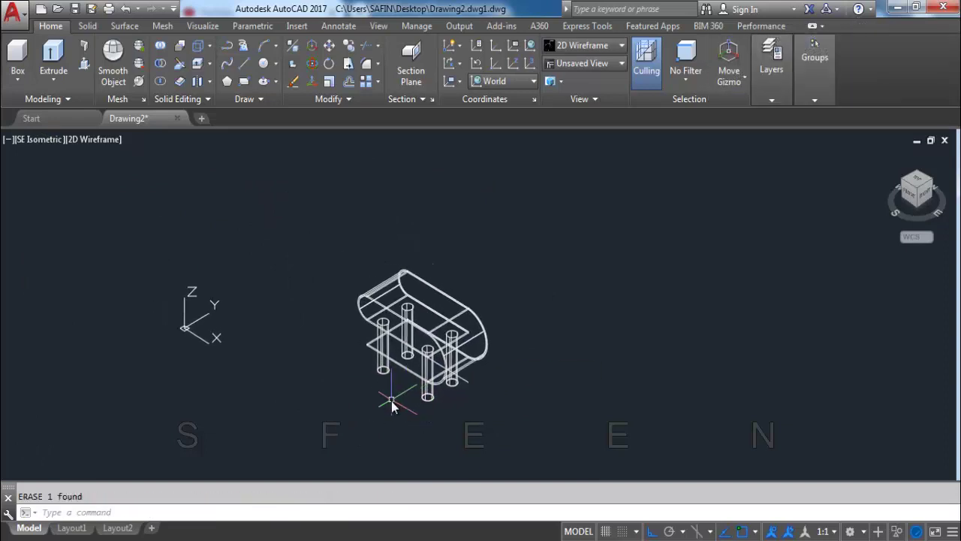
pyautogui.scroll(5, 451, 394)
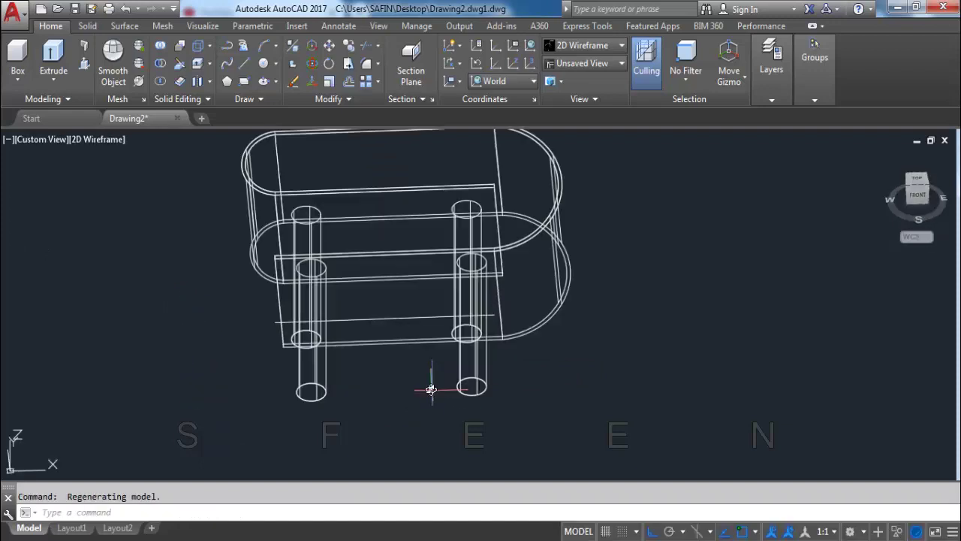
pyautogui.click(391, 318)
pyautogui.press('Delete')
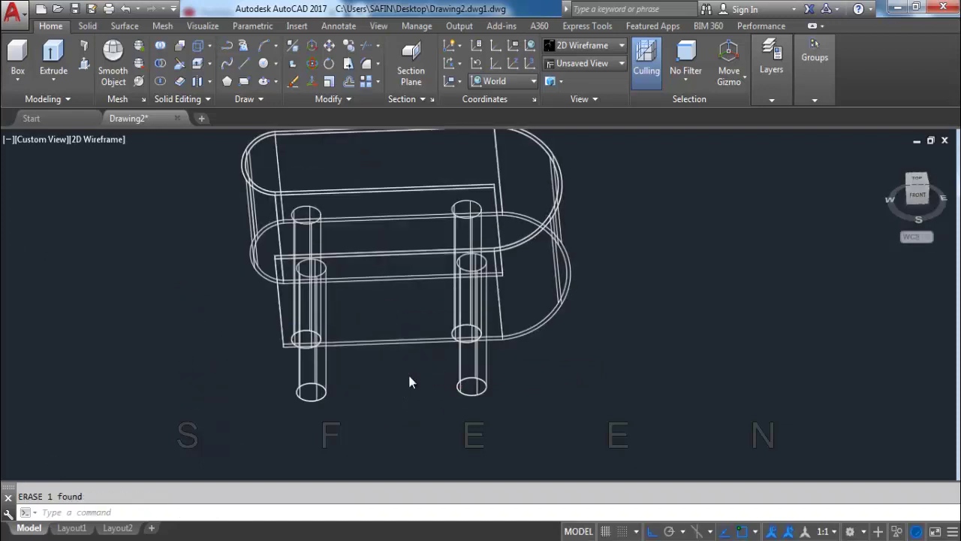
# Step: Shade the shelf in Shades of Gray and save the drawing with Ctrl+S
pyautogui.scroll(-3, 408, 372)
pyautogui.moveTo(369, 344)
pyautogui.keyDown('shift'); pyautogui.mouseDown(button='middle')
pyautogui.moveTo(408, 362)
pyautogui.moveTo(388, 365)
pyautogui.mouseUp(button='middle'); pyautogui.keyUp('shift')
pyautogui.scroll(5, 354, 337)
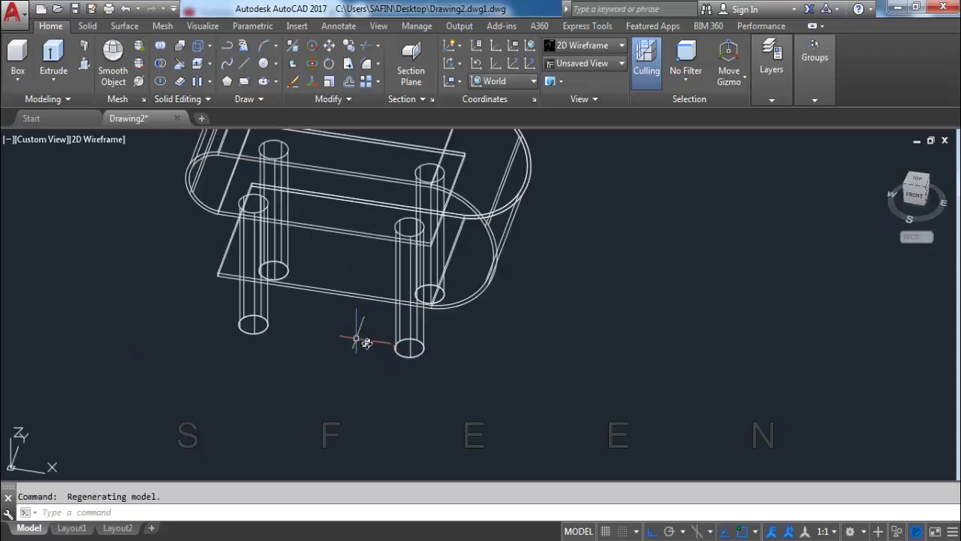
pyautogui.moveTo(353, 337)
pyautogui.mouseDown(button='middle')
pyautogui.moveTo(355, 396)
pyautogui.moveTo(305, 351)
pyautogui.mouseUp(button='middle')
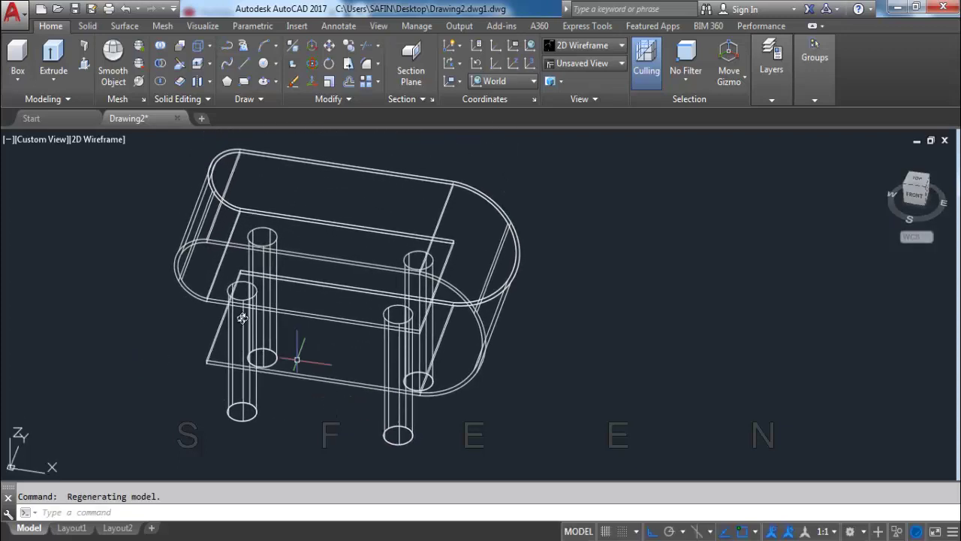
pyautogui.click(116, 145)
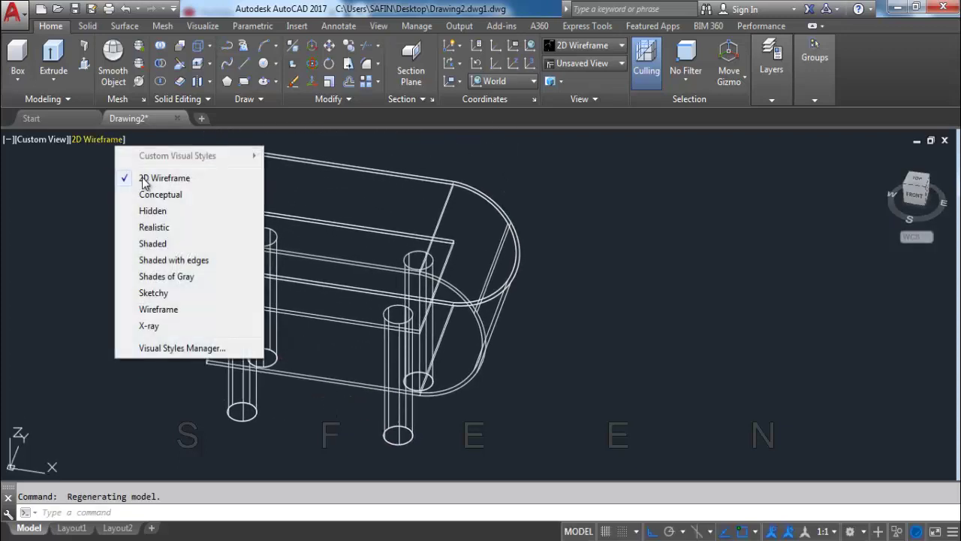
pyautogui.click(183, 276)
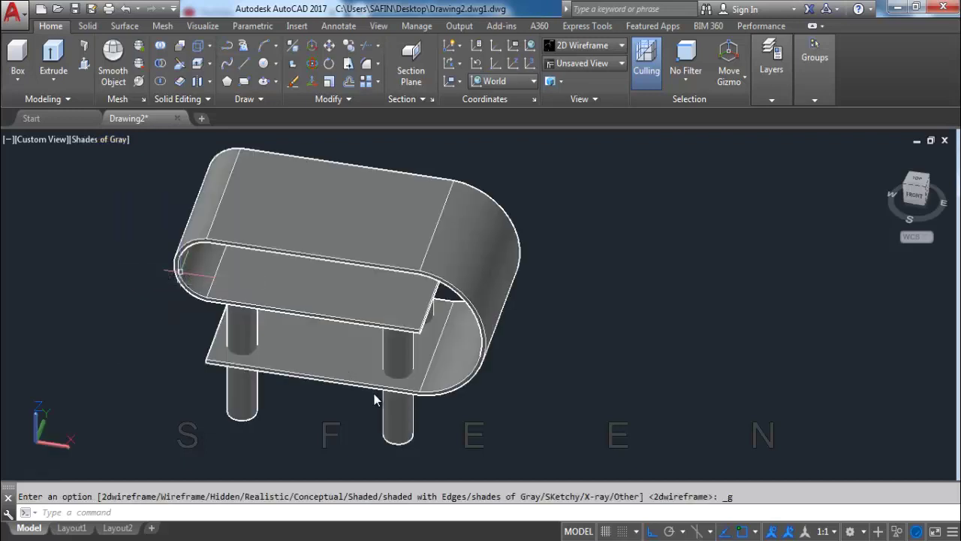
pyautogui.scroll(-3, 381, 420)
pyautogui.moveTo(347, 423)
pyautogui.keyDown('shift'); pyautogui.mouseDown(button='middle')
pyautogui.moveTo(331, 410)
pyautogui.moveTo(370, 378)
pyautogui.moveTo(373, 387)
pyautogui.mouseUp(button='middle'); pyautogui.keyUp('shift')
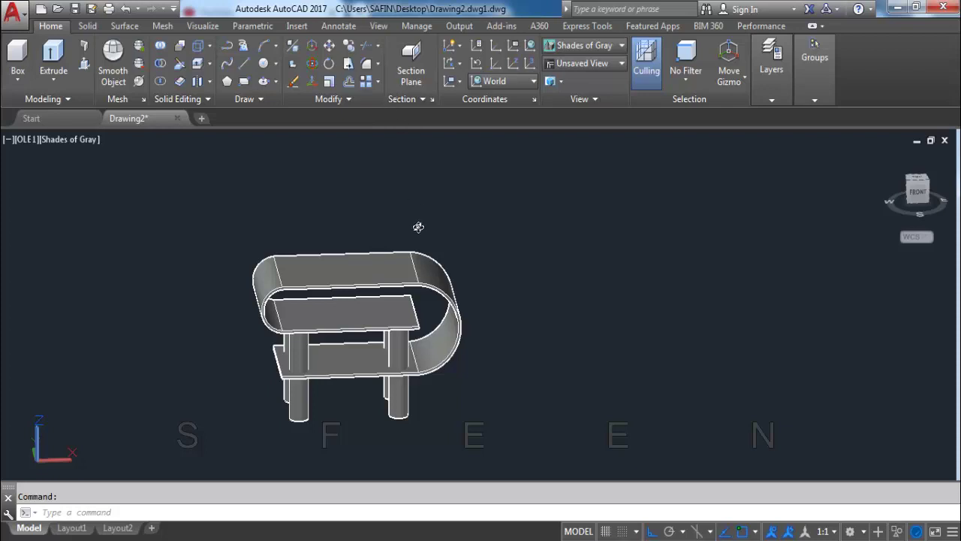
pyautogui.hotkey('ctrl', 's')
# Step: Apply a clear glass material from the library's Glass category to the curved band
pyautogui.click(379, 27)
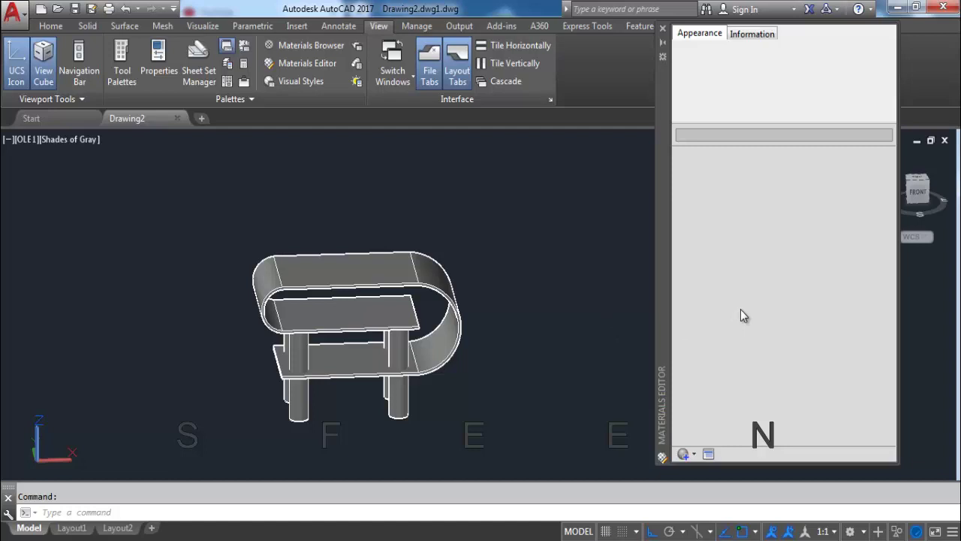
pyautogui.click(709, 455)
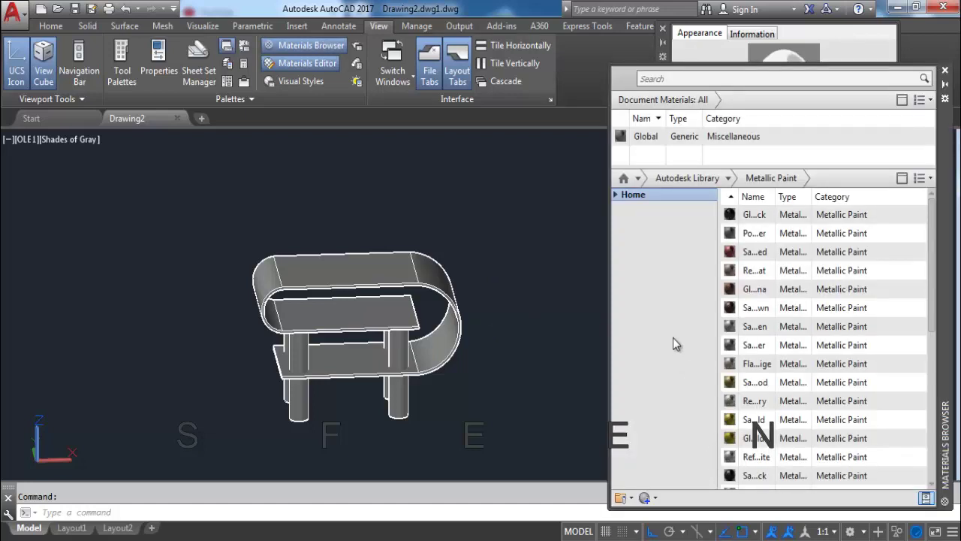
pyautogui.click(729, 179)
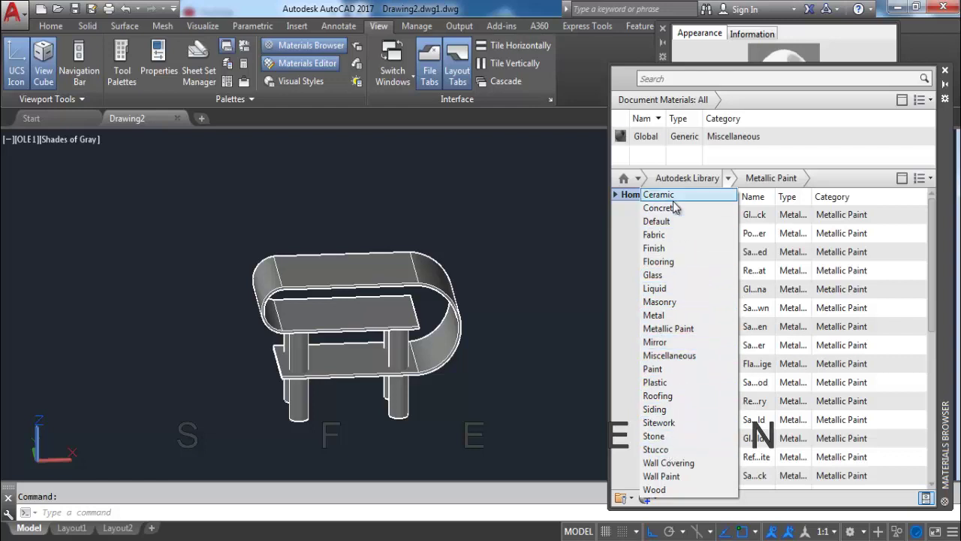
pyautogui.click(660, 277)
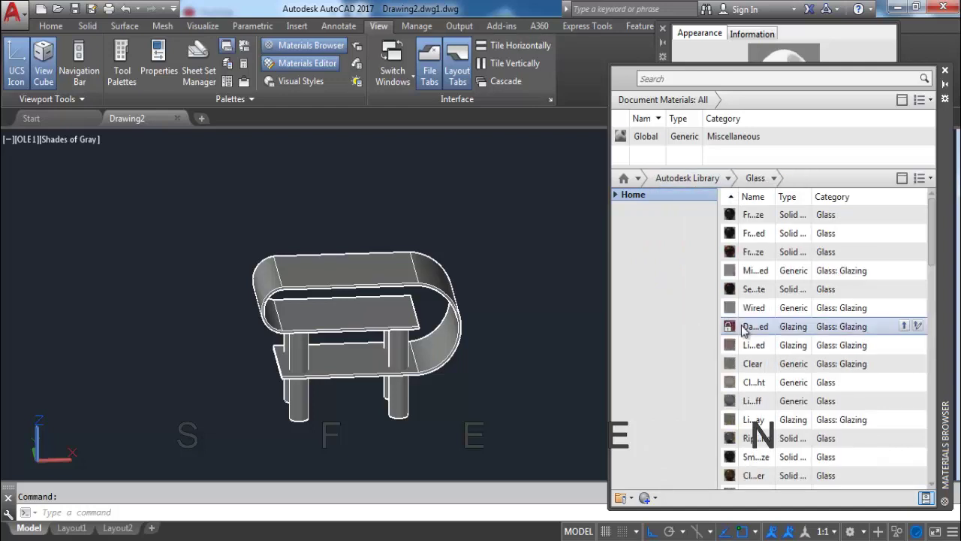
pyautogui.scroll(-3, 728, 328)
pyautogui.moveTo(732, 433); pyautogui.dragTo(557, 369)
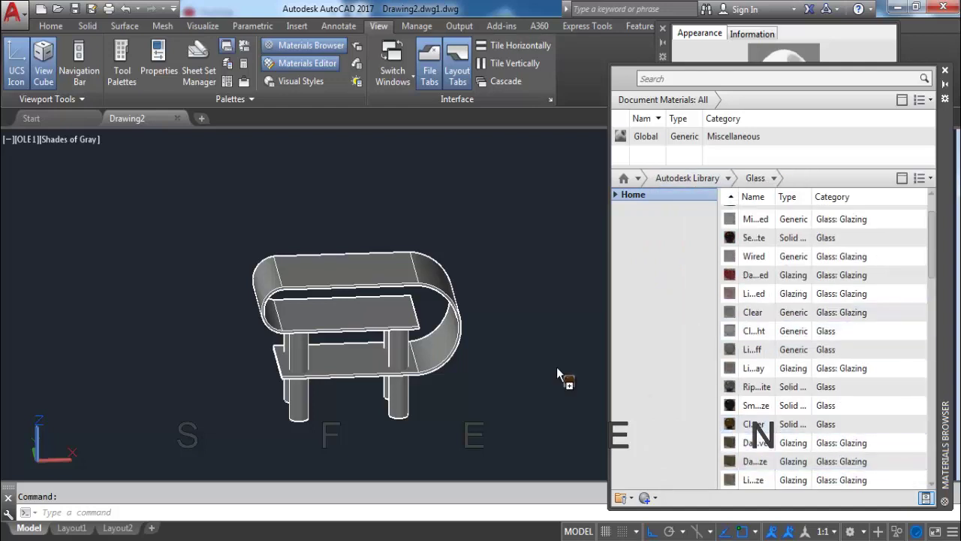
pyautogui.moveTo(424, 290); pyautogui.dragTo(422, 272)
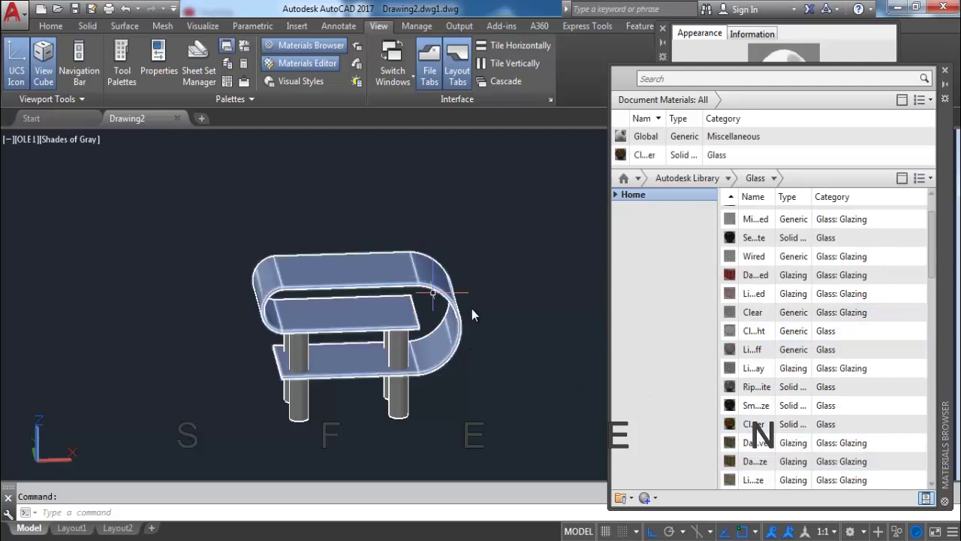
# Step: Switch to the Realistic visual style and orbit to a top-down view of the band
pyautogui.click(89, 145)
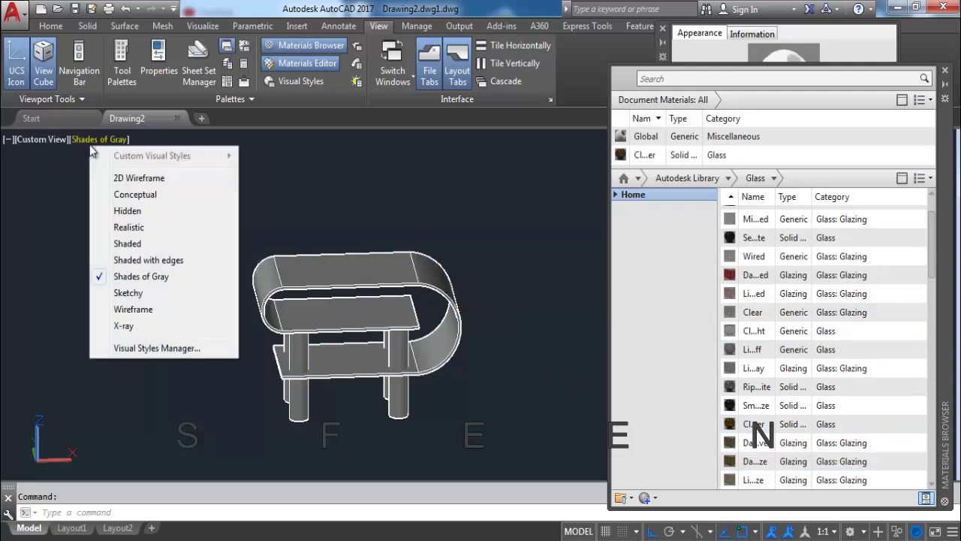
pyautogui.click(155, 228)
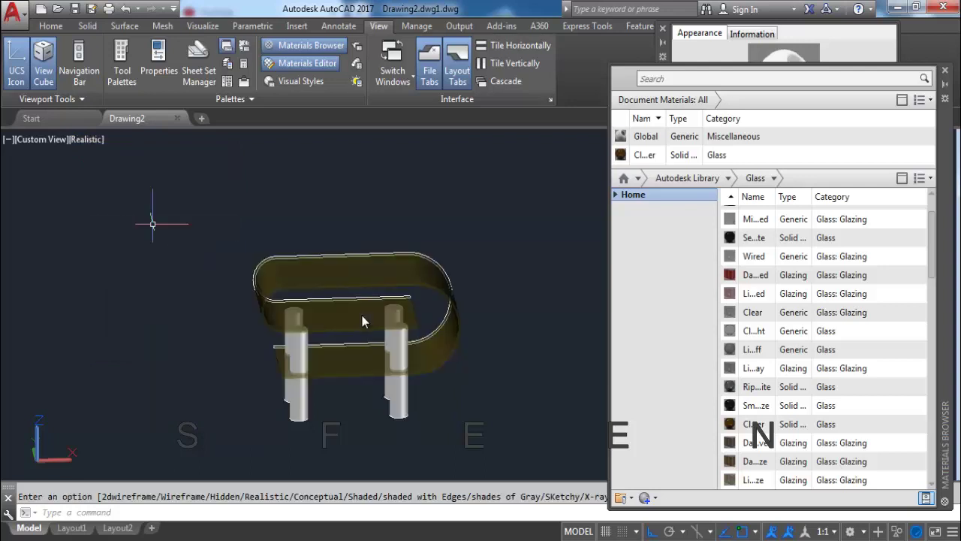
pyautogui.keyDown('shift'); pyautogui.moveTo(406, 360); pyautogui.dragTo(399, 331, button='middle'); pyautogui.keyUp('shift')
pyautogui.keyDown('shift'); pyautogui.rightClick(398, 336); pyautogui.keyUp('shift')
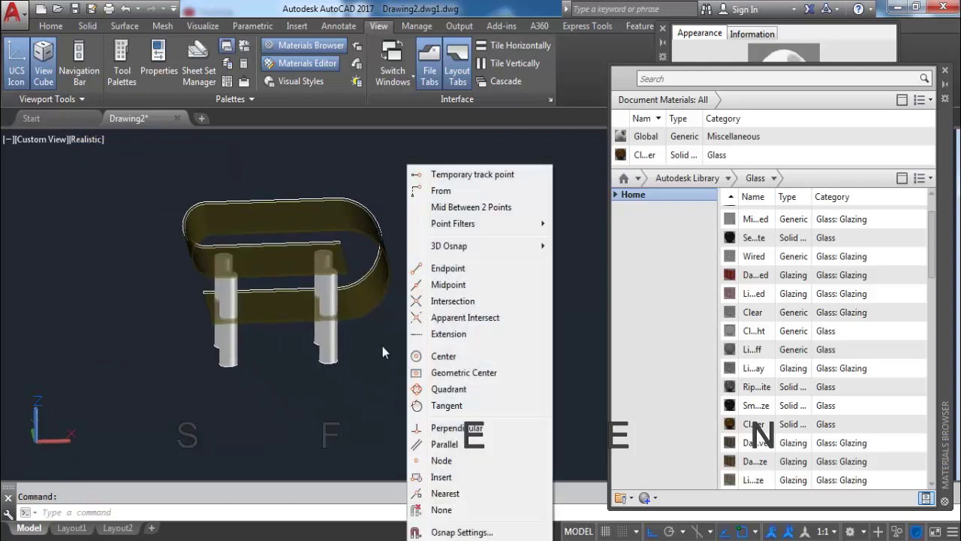
pyautogui.press('Escape')
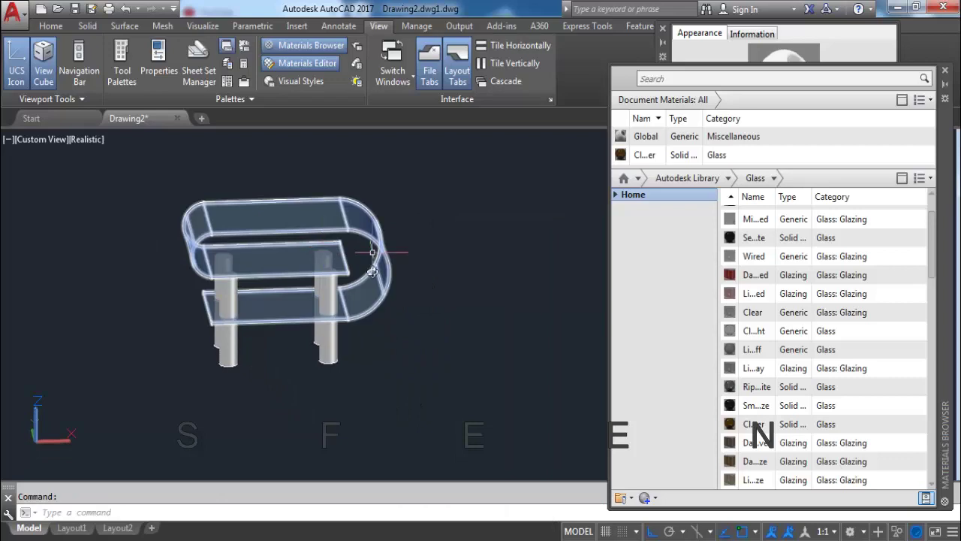
pyautogui.keyDown('shift'); pyautogui.moveTo(373, 270); pyautogui.dragTo(341, 319, button='middle'); pyautogui.keyUp('shift')
pyautogui.scroll(3, 331, 281)
pyautogui.scroll(3, 388, 280)
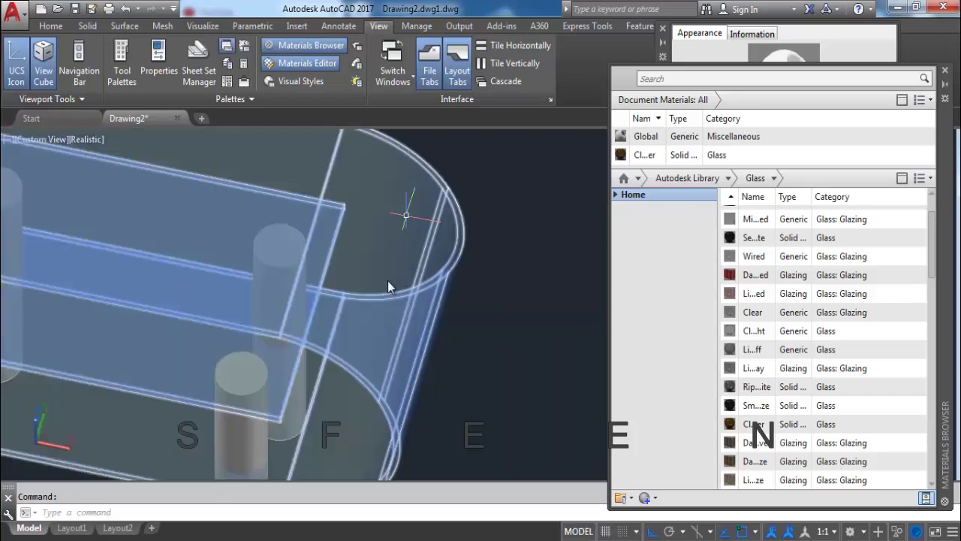
pyautogui.keyDown('shift'); pyautogui.moveTo(387, 281); pyautogui.dragTo(381, 275, button='middle'); pyautogui.keyUp('shift')
pyautogui.click(375, 275)
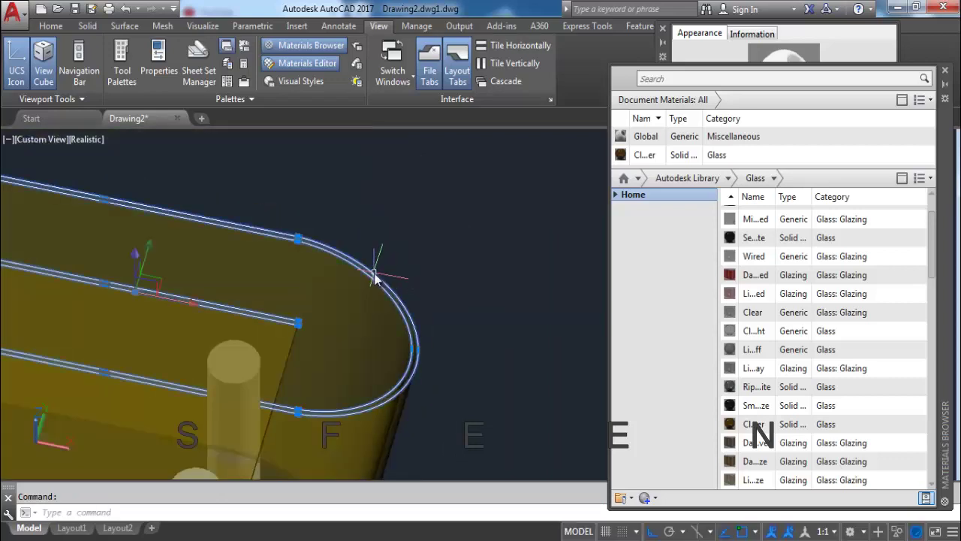
# Step: Erase the stray edge curve and apply the amber material to both front legs
pyautogui.press('Return')
pyautogui.scroll(-5, 383, 285)
pyautogui.keyDown('shift'); pyautogui.moveTo(397, 296); pyautogui.dragTo(400, 296, button='middle'); pyautogui.keyUp('shift')
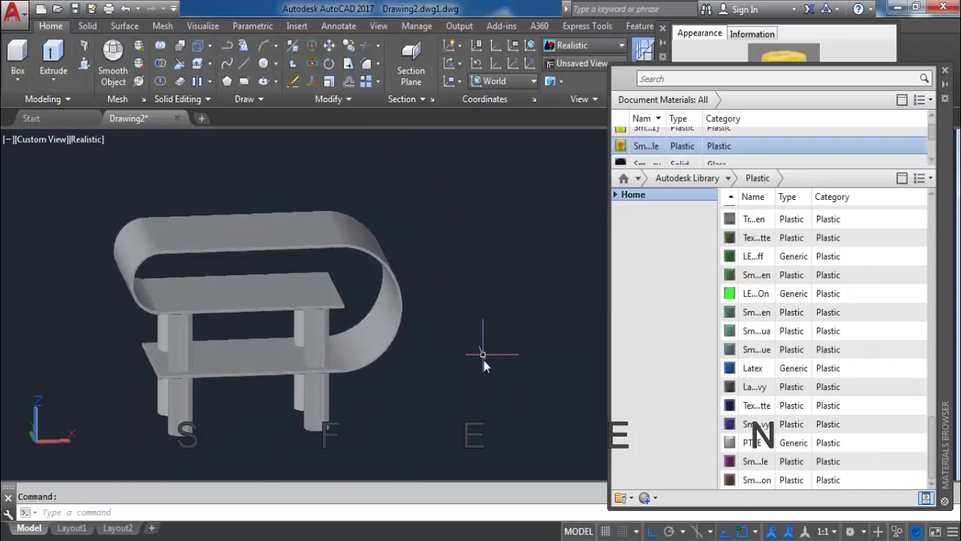
pyautogui.moveTo(661, 145)
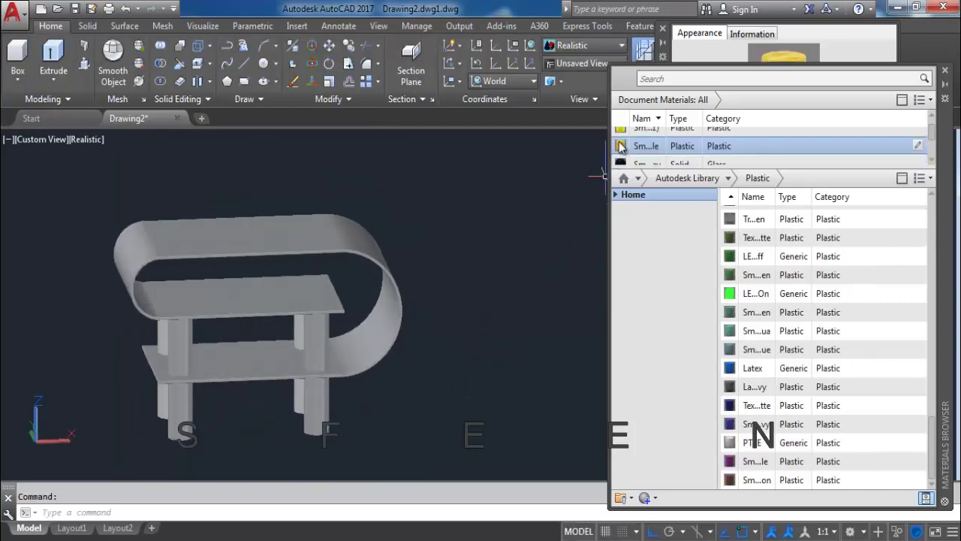
pyautogui.moveTo(620, 146); pyautogui.dragTo(475, 236)
pyautogui.moveTo(330, 338); pyautogui.dragTo(334, 333)
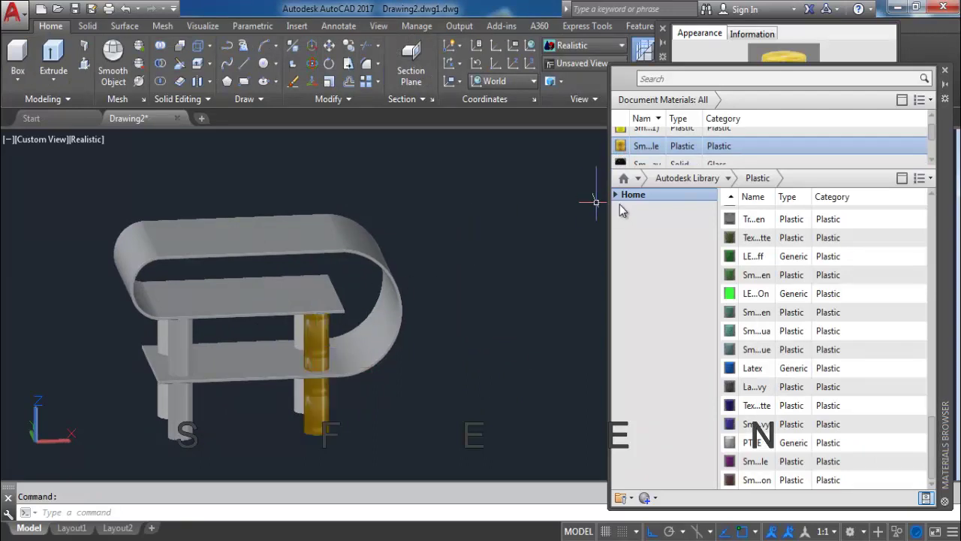
pyautogui.moveTo(620, 146); pyautogui.dragTo(302, 299)
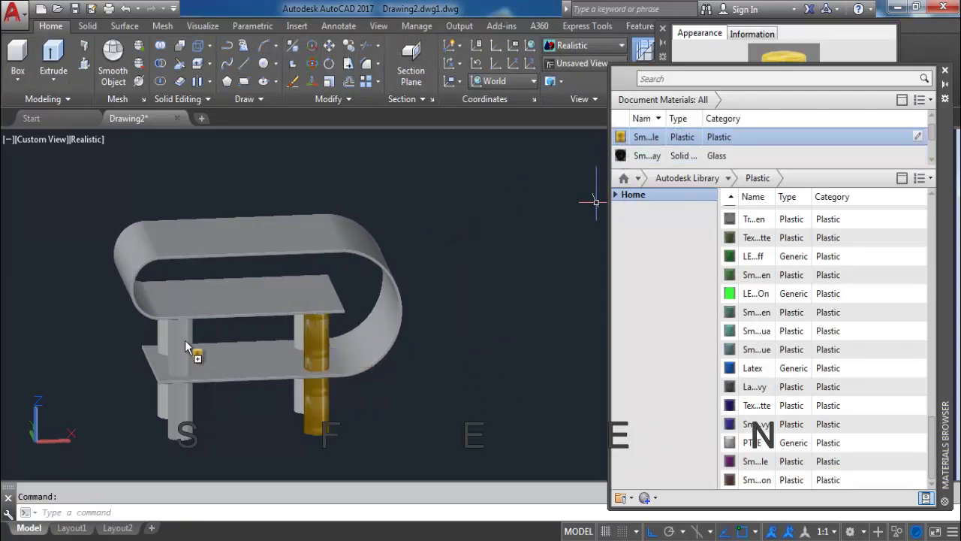
pyautogui.moveTo(185, 342); pyautogui.dragTo(186, 342)
# Step: Apply the amber material to the remaining middle and left legs
pyautogui.keyDown('shift'); pyautogui.moveTo(222, 431); pyautogui.dragTo(257, 326, button='middle'); pyautogui.keyUp('shift')
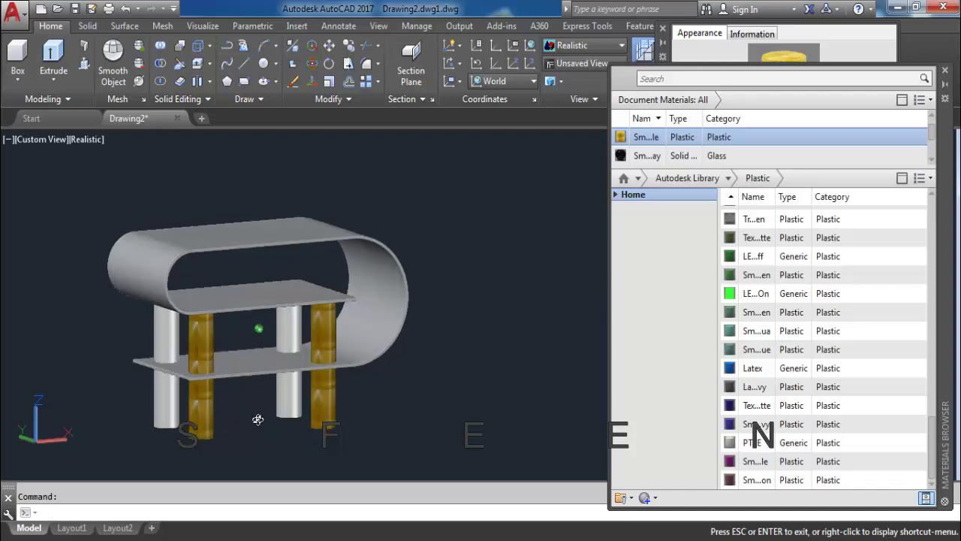
pyautogui.scroll(3, 257, 326)
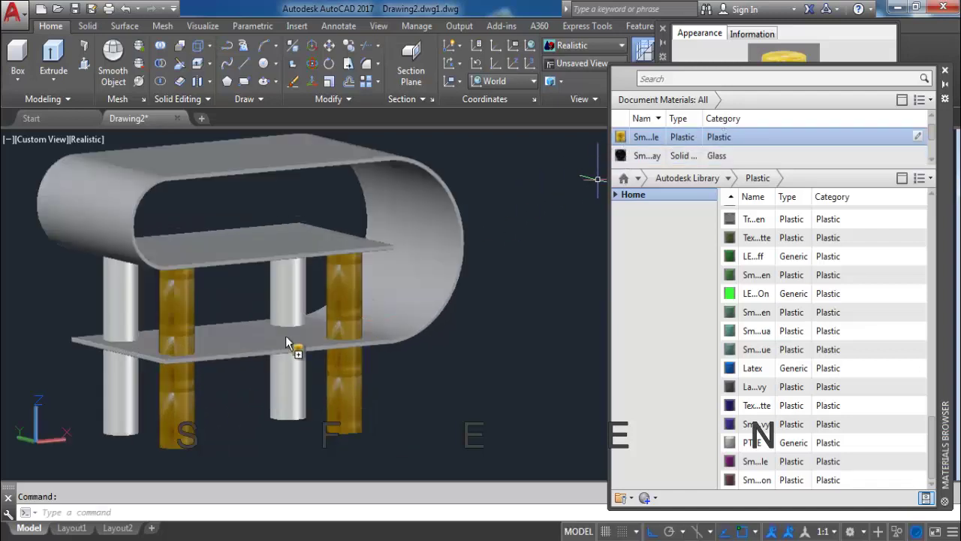
pyautogui.moveTo(621, 141); pyautogui.dragTo(293, 277)
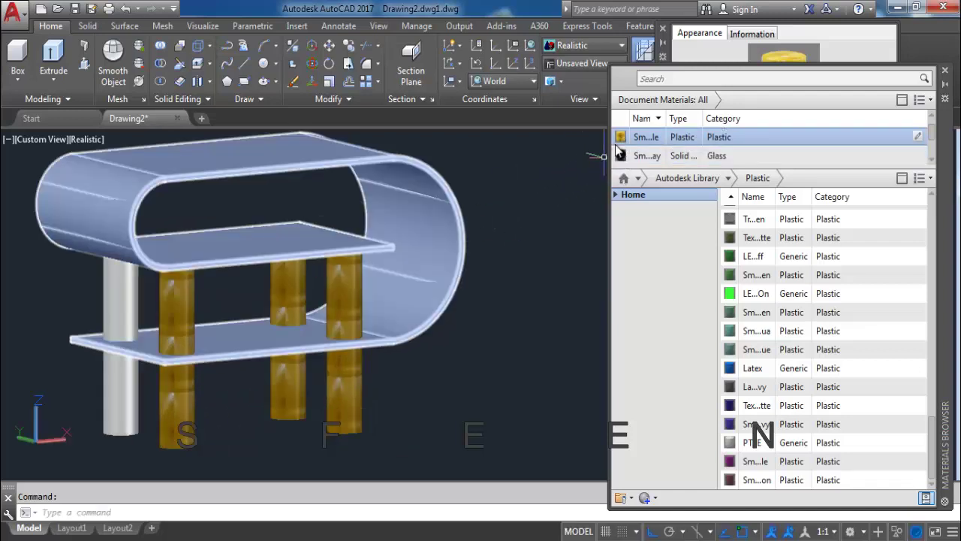
pyautogui.moveTo(620, 138); pyautogui.dragTo(187, 300)
pyautogui.moveTo(125, 306); pyautogui.dragTo(126, 304)
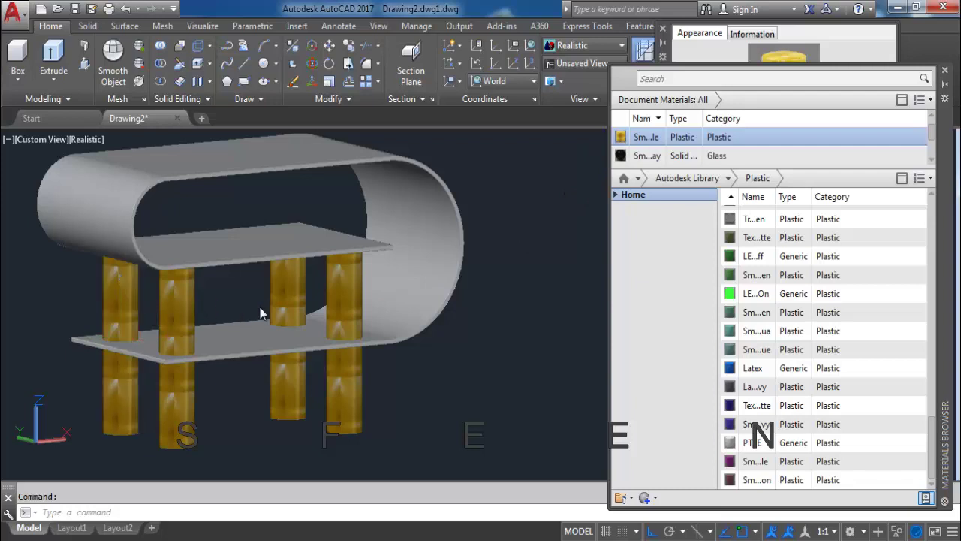
# Step: Apply the yellow plastic material to the curved band and both shelves
pyautogui.scroll(2, 571, 192)
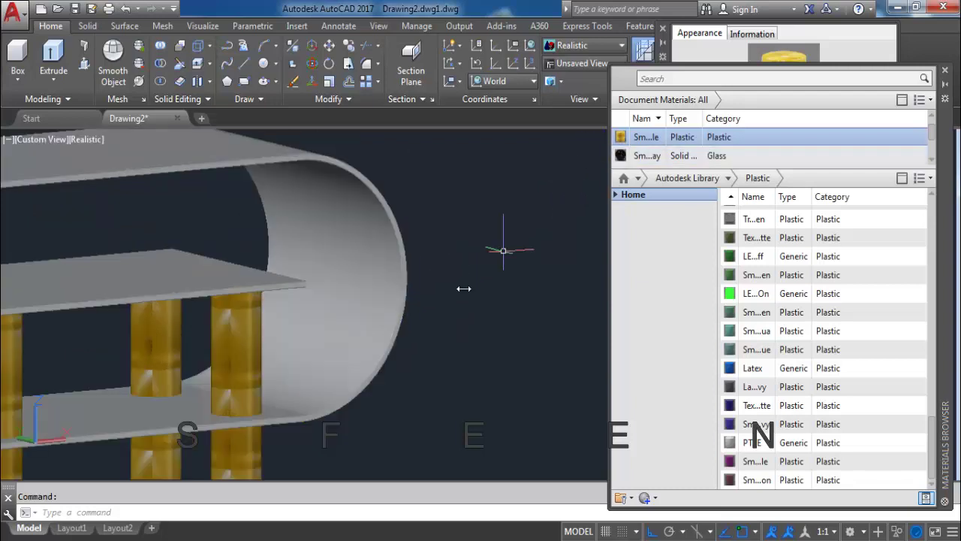
pyautogui.scroll(-3, 493, 247)
pyautogui.scroll(2, 450, 322)
pyautogui.scroll(-2, 489, 285)
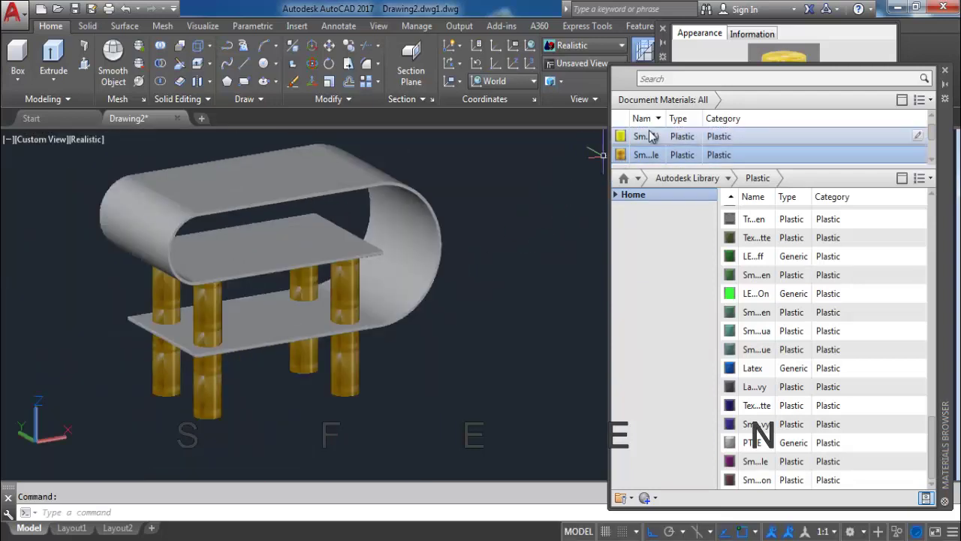
pyautogui.click(635, 136)
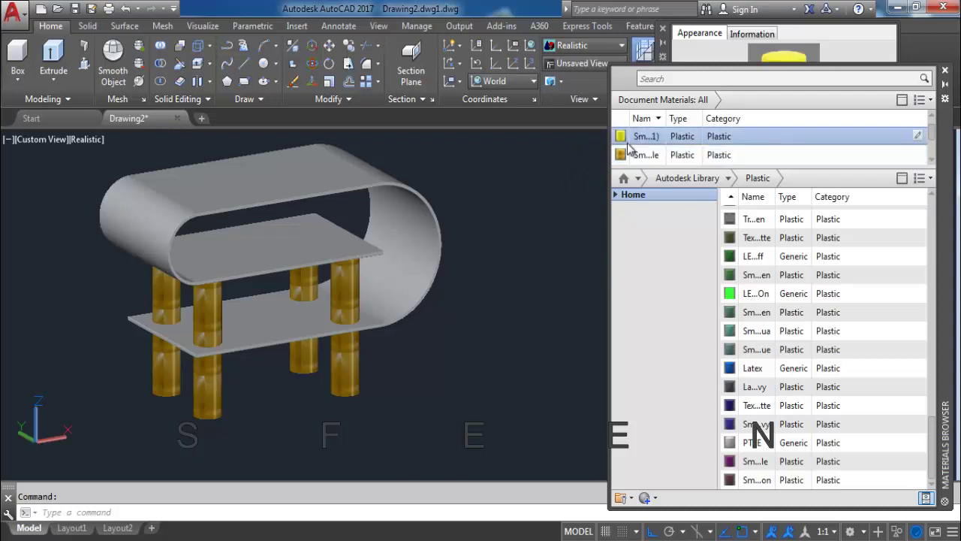
pyautogui.moveTo(622, 136); pyautogui.dragTo(438, 266)
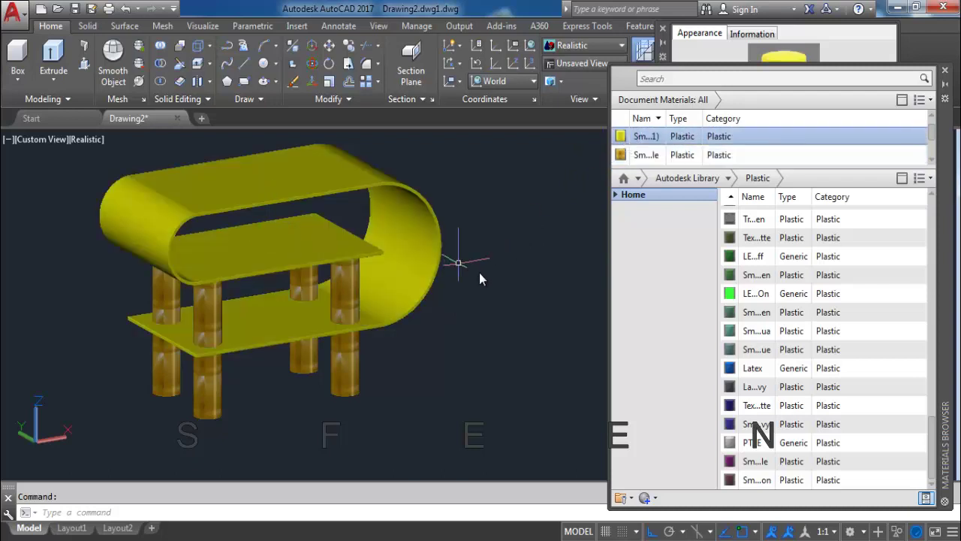
pyautogui.moveTo(479, 273)
pyautogui.keyDown('shift'); pyautogui.mouseDown(button='middle')
pyautogui.moveTo(402, 292)
pyautogui.moveTo(348, 335)
pyautogui.moveTo(343, 393)
pyautogui.moveTo(381, 408)
pyautogui.moveTo(408, 398)
pyautogui.moveTo(422, 406)
pyautogui.moveTo(438, 397)
pyautogui.moveTo(414, 388)
pyautogui.moveTo(410, 399)
pyautogui.moveTo(420, 378)
pyautogui.moveTo(444, 367)
pyautogui.moveTo(484, 390)
pyautogui.mouseUp(button='middle'); pyautogui.keyUp('shift')
pyautogui.scroll(2, 403, 291)
pyautogui.moveTo(381, 379)
pyautogui.keyDown('shift'); pyautogui.mouseDown(button='middle')
pyautogui.moveTo(343, 369)
pyautogui.moveTo(399, 369)
pyautogui.moveTo(483, 294)
pyautogui.mouseUp(button='middle'); pyautogui.keyUp('shift')
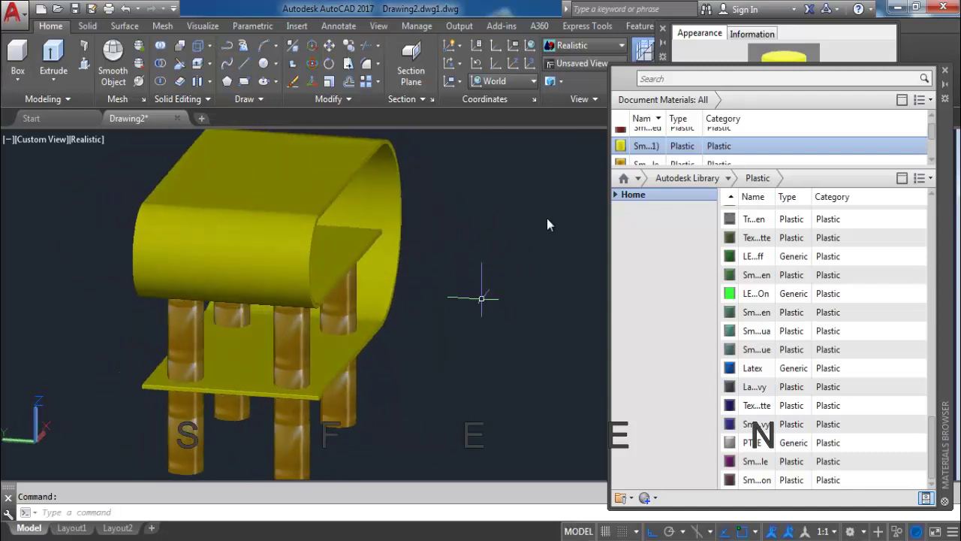
pyautogui.doubleClick(833, 135)
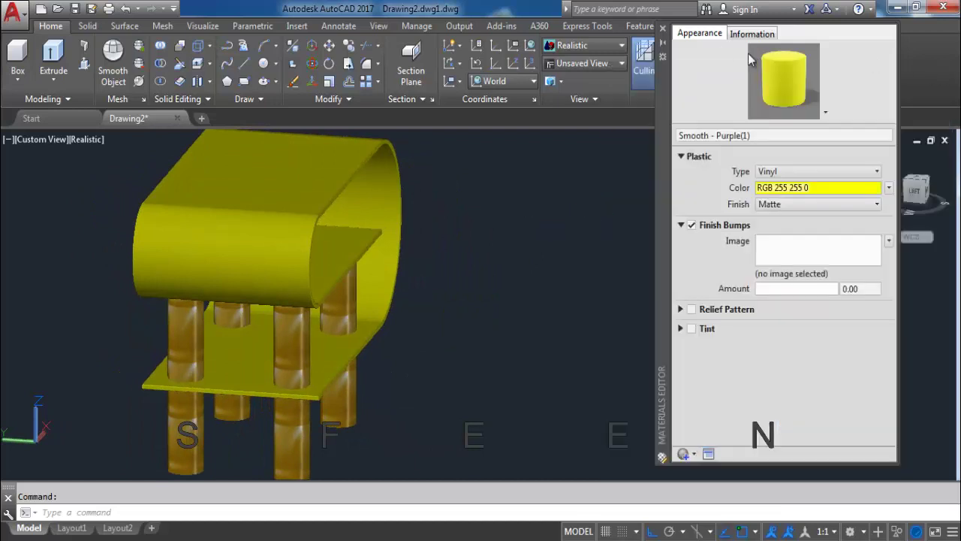
pyautogui.click(662, 28)
pyautogui.scroll(-3, 383, 379)
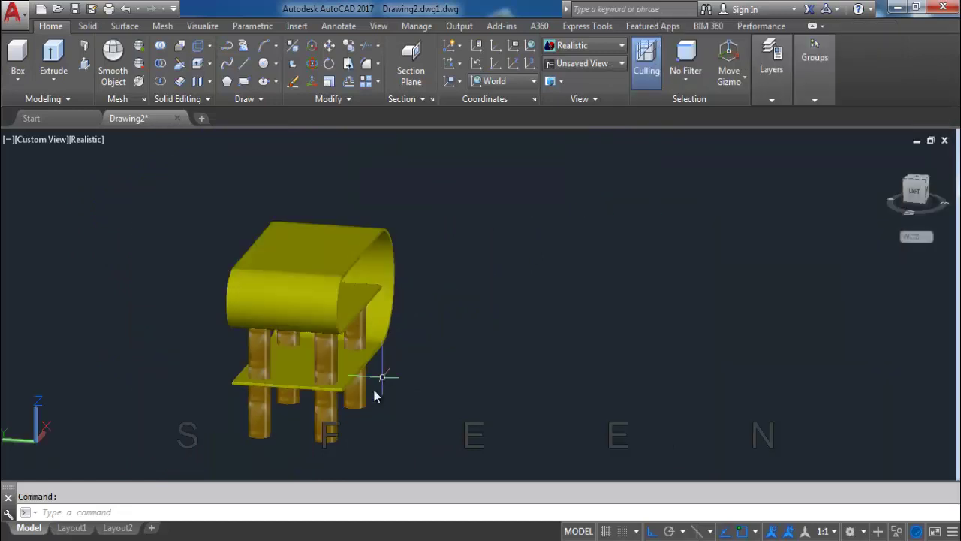
pyautogui.moveTo(376, 376)
pyautogui.keyDown('shift'); pyautogui.mouseDown(button='middle')
pyautogui.moveTo(371, 392)
pyautogui.moveTo(473, 385)
pyautogui.moveTo(505, 352)
pyautogui.mouseUp(button='middle'); pyautogui.keyUp('shift')
pyautogui.scroll(5, 472, 384)
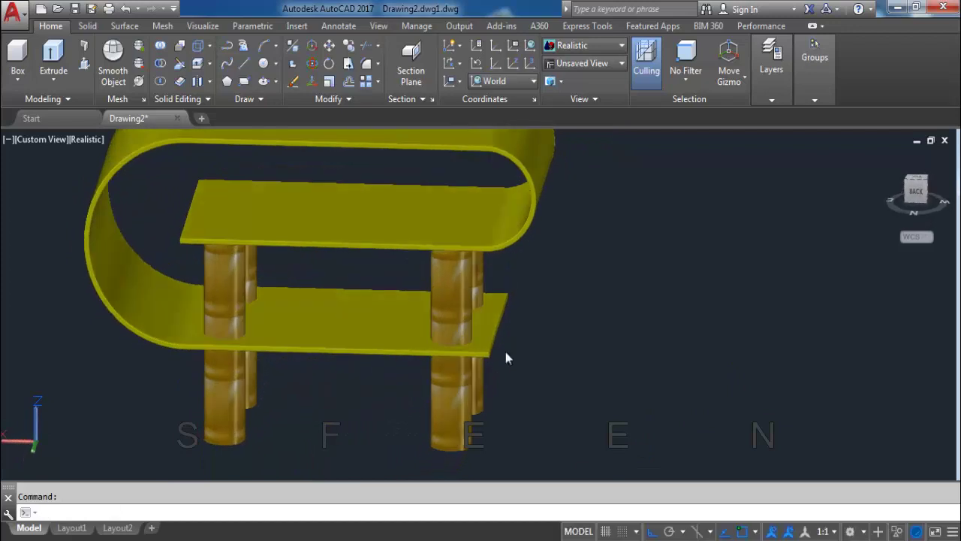
pyautogui.moveTo(545, 326)
pyautogui.keyDown('shift'); pyautogui.mouseDown(button='middle')
pyautogui.moveTo(466, 362)
pyautogui.moveTo(322, 354)
pyautogui.moveTo(293, 328)
pyautogui.mouseUp(button='middle'); pyautogui.keyUp('shift')
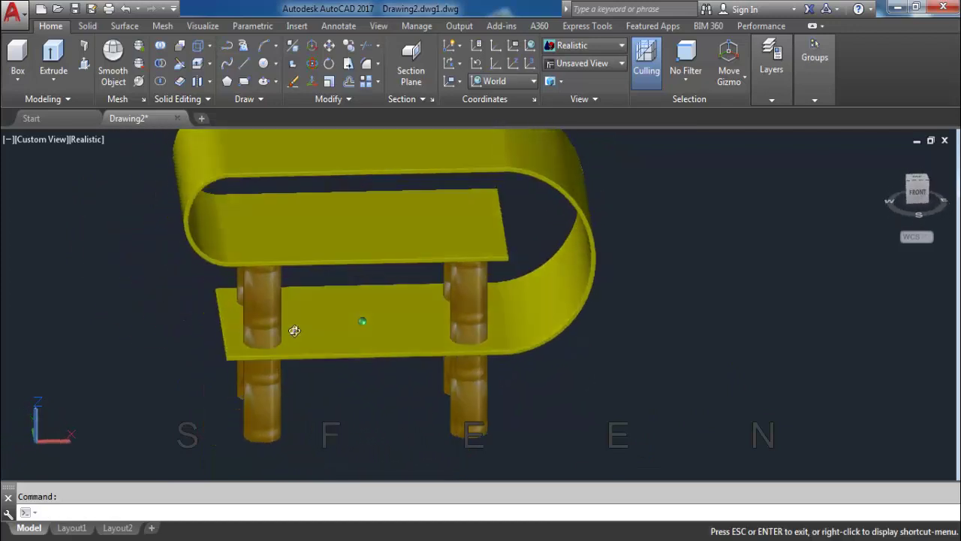
pyautogui.moveTo(366, 361)
pyautogui.keyDown('shift'); pyautogui.mouseDown(button='middle')
pyautogui.moveTo(326, 368)
pyautogui.moveTo(304, 343)
pyautogui.moveTo(281, 349)
pyautogui.moveTo(337, 311)
pyautogui.moveTo(337, 300)
pyautogui.moveTo(318, 318)
pyautogui.moveTo(337, 328)
pyautogui.moveTo(354, 315)
pyautogui.mouseUp(button='middle'); pyautogui.keyUp('shift')
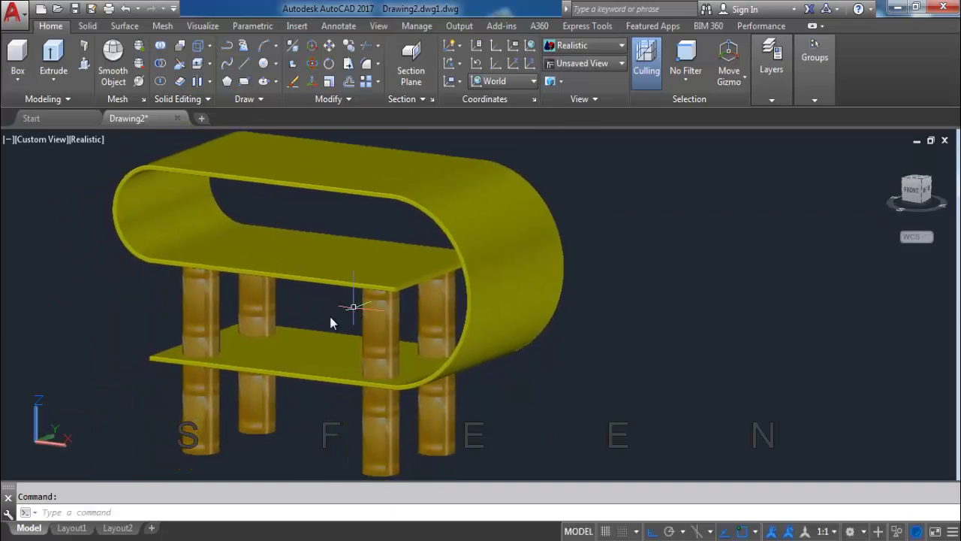